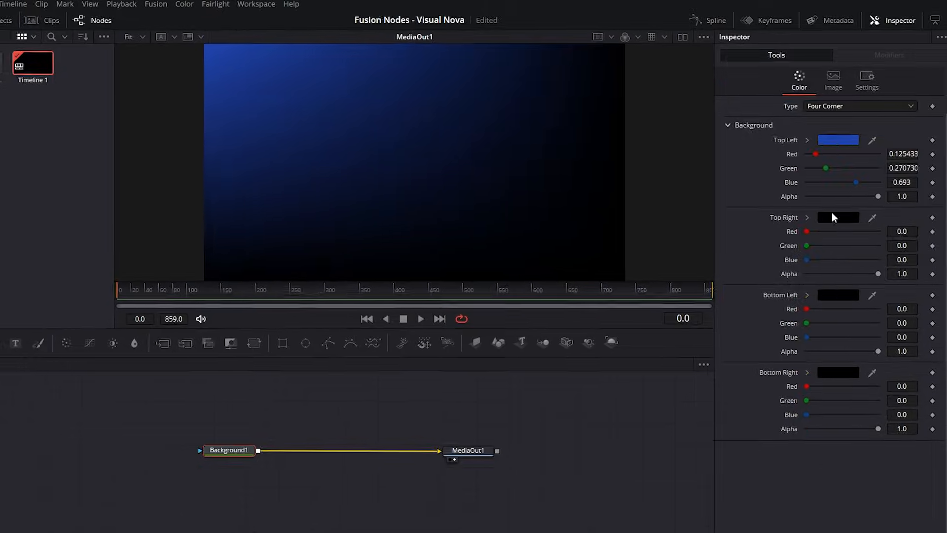
{"action": "left_click", "coordinate": [831, 213]}
{"action": "left_click", "coordinate": [890, 256]}
{"action": "left_click", "coordinate": [797, 419]}
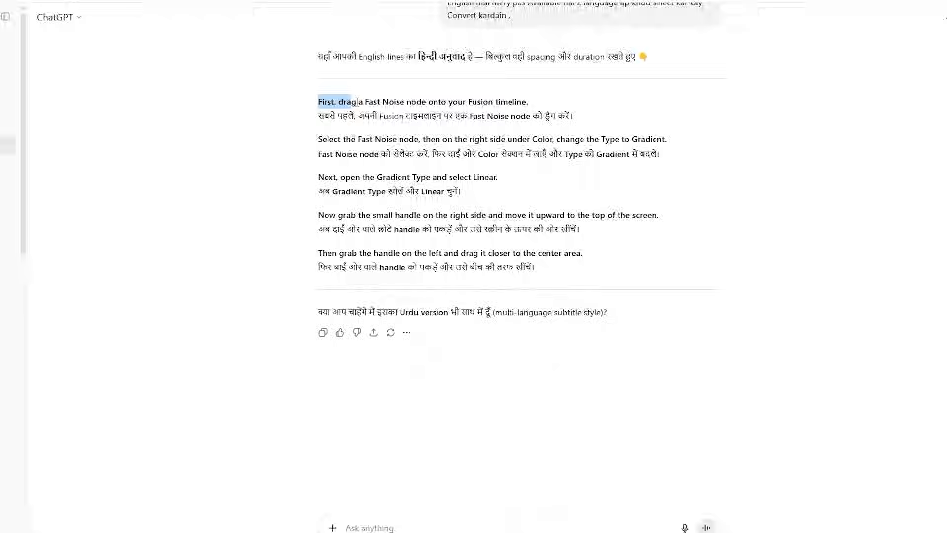
{"action": "left_click_drag", "start_coordinate": [357, 102], "coordinate": [574, 116]}
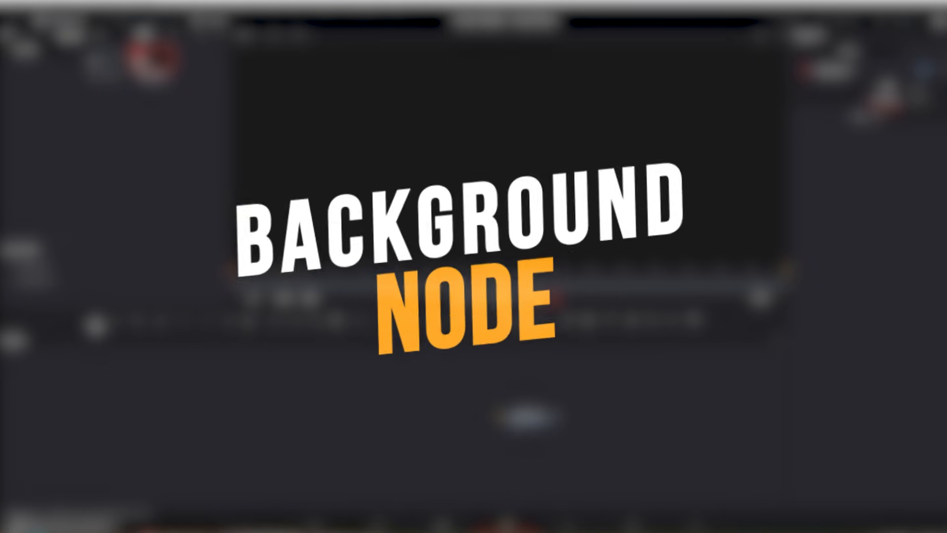
- Add a Background node feeding MediaOut1 and color it solid blue with hue 0.624, saturation 0.819 and value 0.693
{"action": "left_click_drag", "start_coordinate": [95, 321], "coordinate": [561, 422]}
{"action": "left_click_drag", "start_coordinate": [354, 422], "coordinate": [346, 422]}
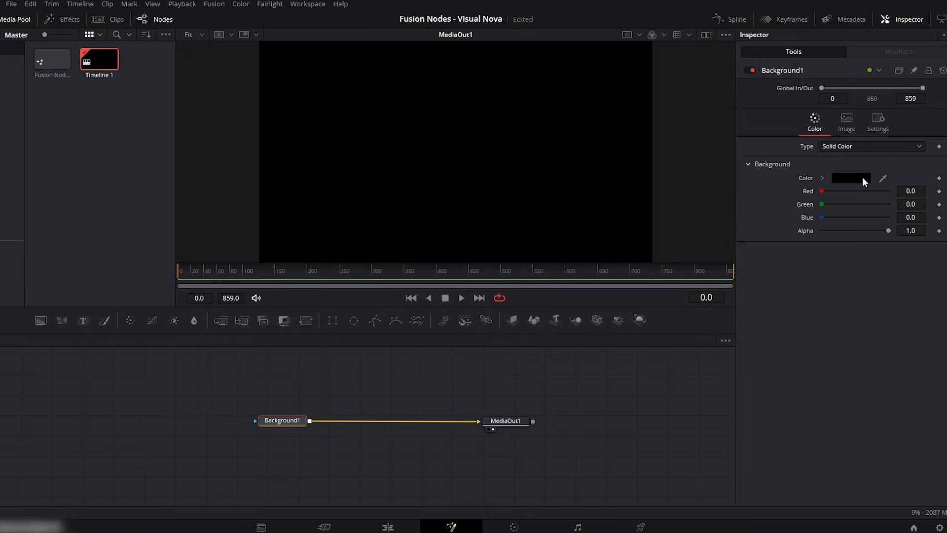
{"action": "left_click", "coordinate": [818, 178]}
{"action": "mouse_move", "coordinate": [873, 197]}
{"action": "left_mouse_down"}
{"action": "mouse_move", "coordinate": [892, 229]}
{"action": "mouse_move", "coordinate": [860, 247]}
{"action": "mouse_move", "coordinate": [836, 194]}
{"action": "left_mouse_up"}
{"action": "mouse_move", "coordinate": [911, 217]}
{"action": "left_mouse_down"}
{"action": "mouse_move", "coordinate": [910, 209]}
{"action": "mouse_move", "coordinate": [910, 228]}
{"action": "mouse_move", "coordinate": [886, 217]}
{"action": "mouse_move", "coordinate": [890, 208]}
{"action": "left_mouse_up"}
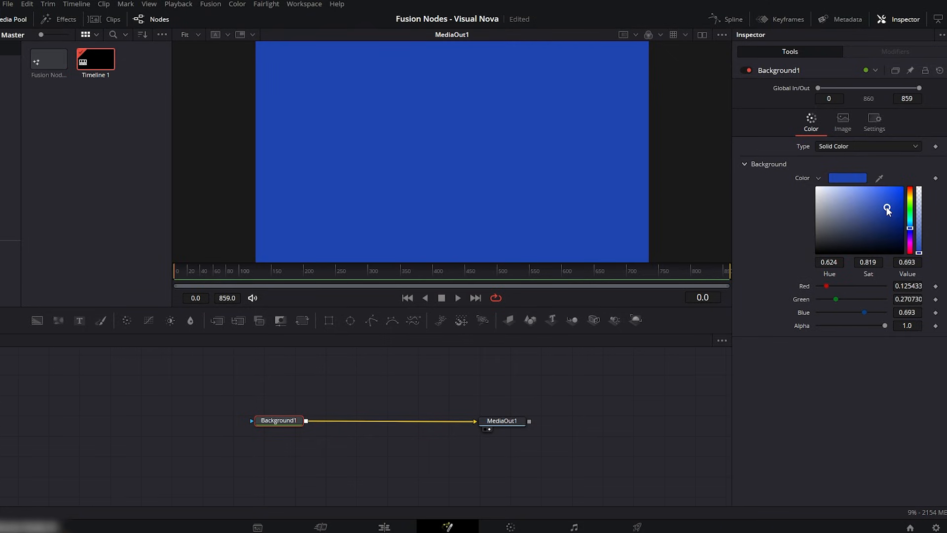
- Change the background type to Gradient and slant it with the start near 0.188, 0.669 and the end near 0.839, 0.259
{"action": "left_click", "coordinate": [852, 147]}
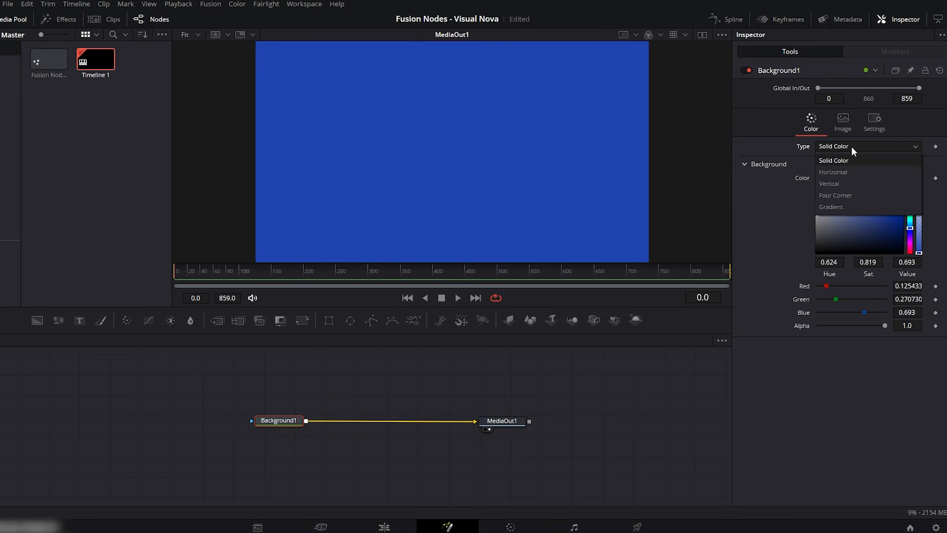
{"action": "left_click", "coordinate": [851, 206]}
{"action": "left_click_drag", "start_coordinate": [255, 151], "coordinate": [317, 108]}
{"action": "left_click_drag", "start_coordinate": [649, 151], "coordinate": [586, 205]}
{"action": "left_click_drag", "start_coordinate": [317, 108], "coordinate": [329, 115]}
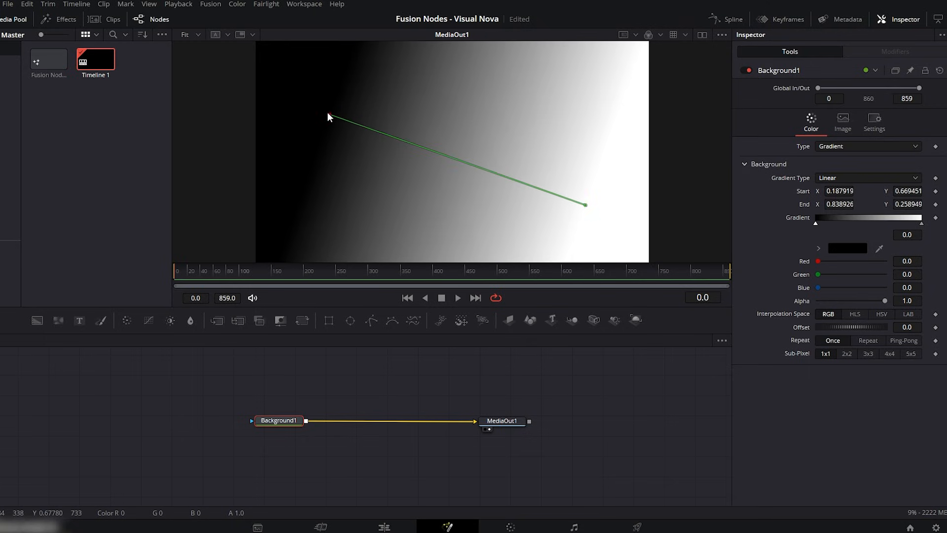
- Color the linear gradient from deep blue to cyan and shift its start point to about X 0.174
{"action": "left_click", "coordinate": [842, 247]}
{"action": "left_click", "coordinate": [482, 182]}
{"action": "mouse_move", "coordinate": [570, 183]}
{"action": "left_mouse_down"}
{"action": "mouse_move", "coordinate": [578, 169]}
{"action": "mouse_move", "coordinate": [576, 194]}
{"action": "left_mouse_up"}
{"action": "left_click", "coordinate": [555, 361]}
{"action": "left_click", "coordinate": [922, 224]}
{"action": "left_click", "coordinate": [834, 249]}
{"action": "left_click_drag", "start_coordinate": [516, 180], "coordinate": [501, 178]}
{"action": "left_click", "coordinate": [562, 361]}
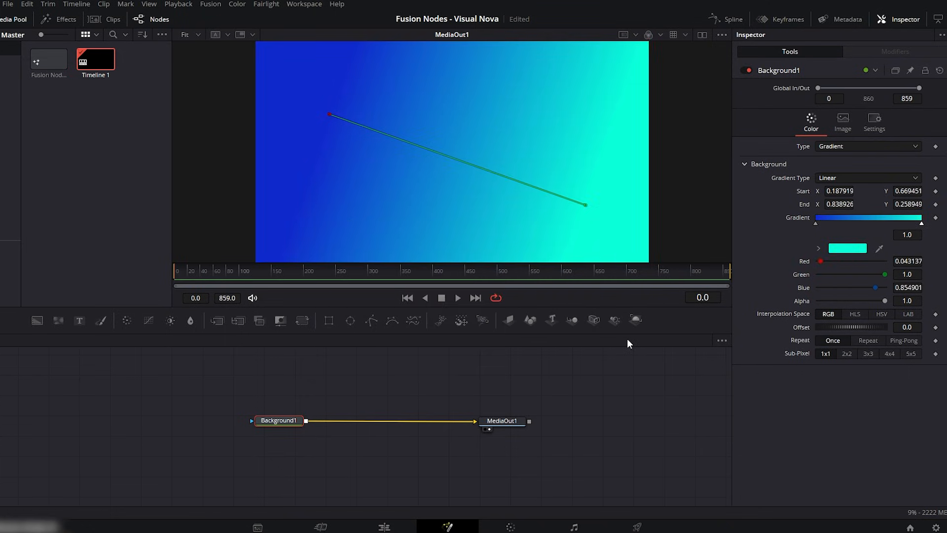
{"action": "left_click_drag", "start_coordinate": [329, 114], "coordinate": [324, 114]}
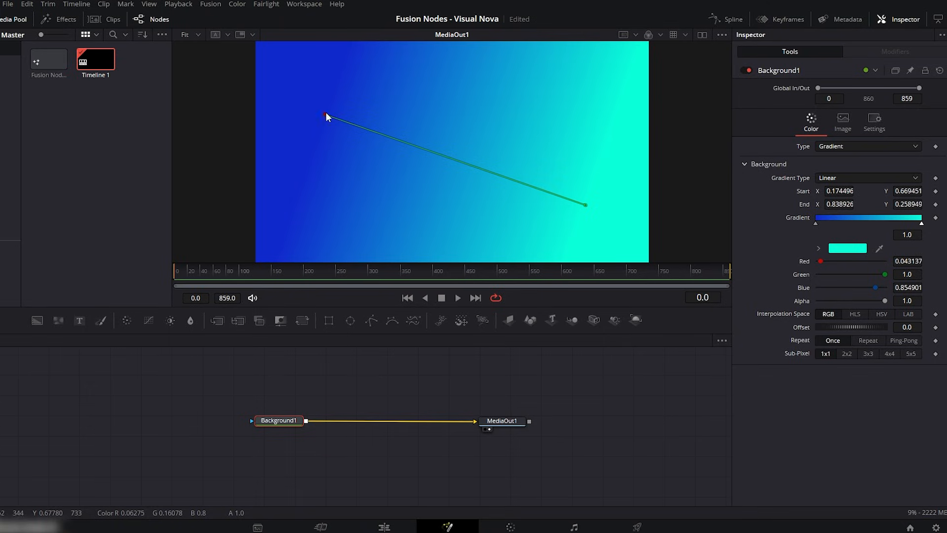
{"action": "left_click", "coordinate": [857, 177]}
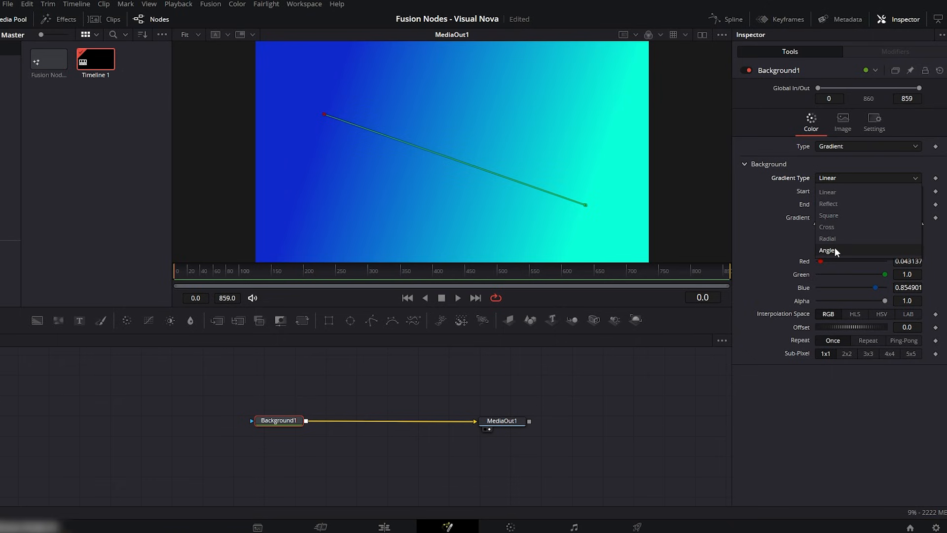
{"action": "left_click", "coordinate": [857, 165]}
- Switch the background type to Four Corner and make the top right corner red with saturation 0.982 and value 0.803
{"action": "left_click", "coordinate": [857, 147]}
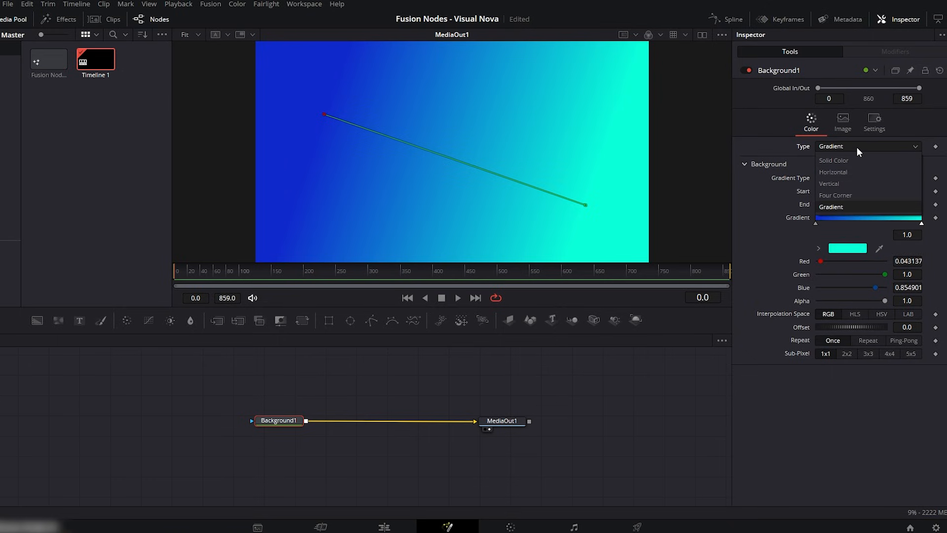
{"action": "left_click", "coordinate": [842, 195]}
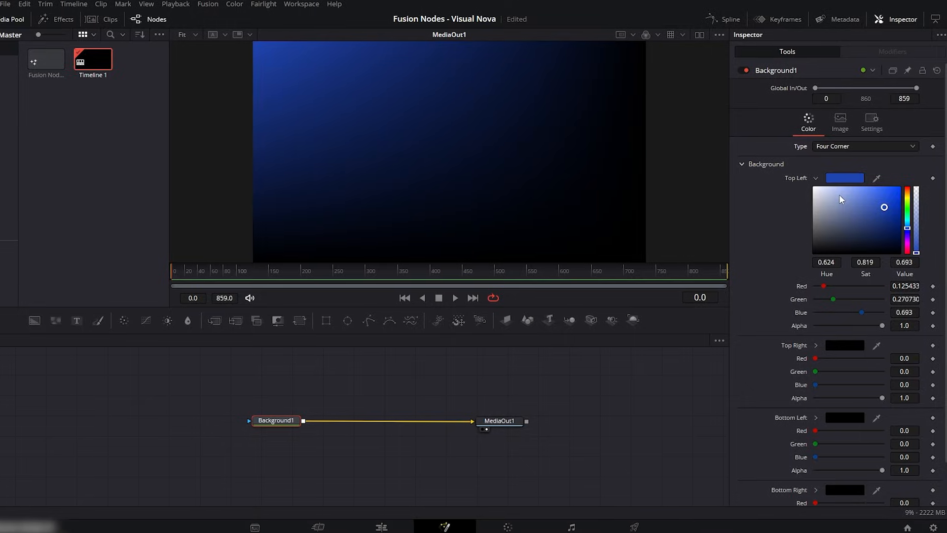
{"action": "scroll", "coordinate": [945, 271], "scroll_direction": "down", "scroll_amount": 2}
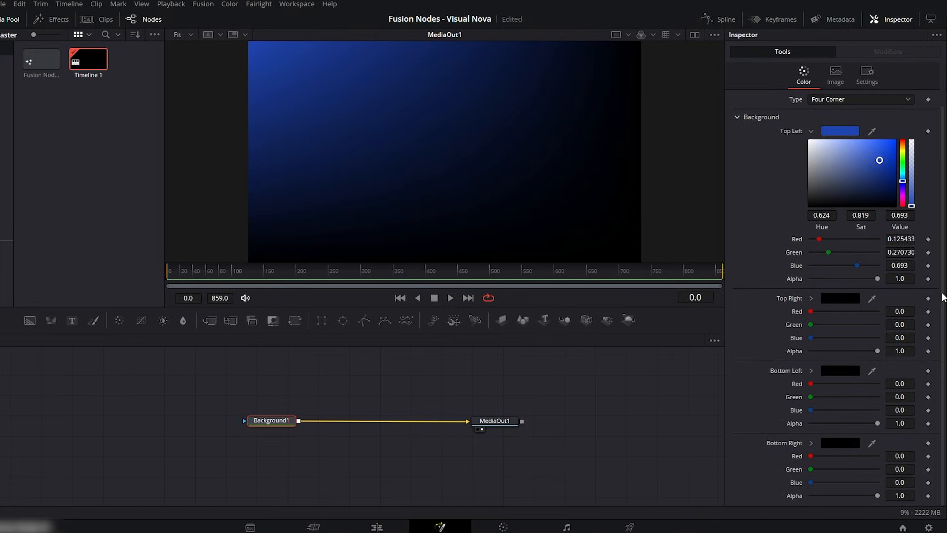
{"action": "left_click", "coordinate": [811, 132]}
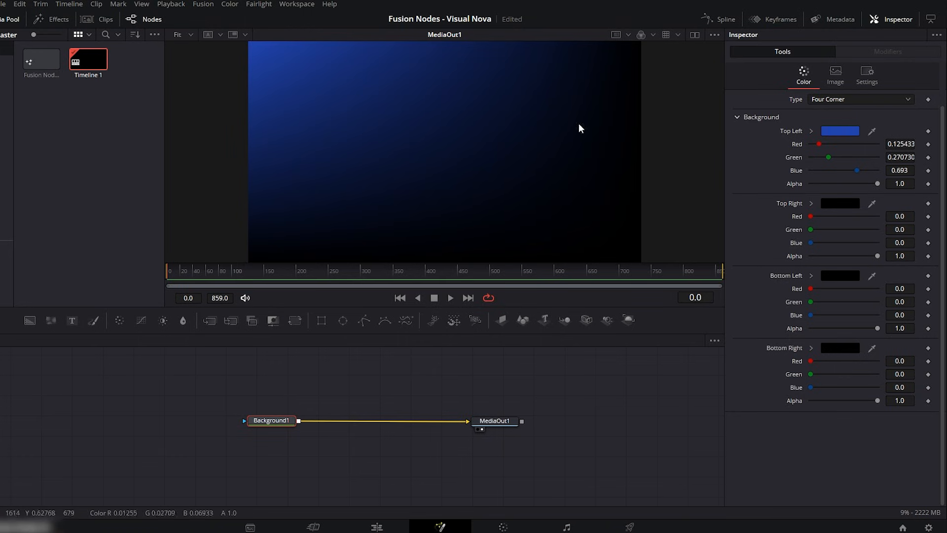
{"action": "left_click", "coordinate": [812, 204]}
{"action": "left_click", "coordinate": [895, 226]}
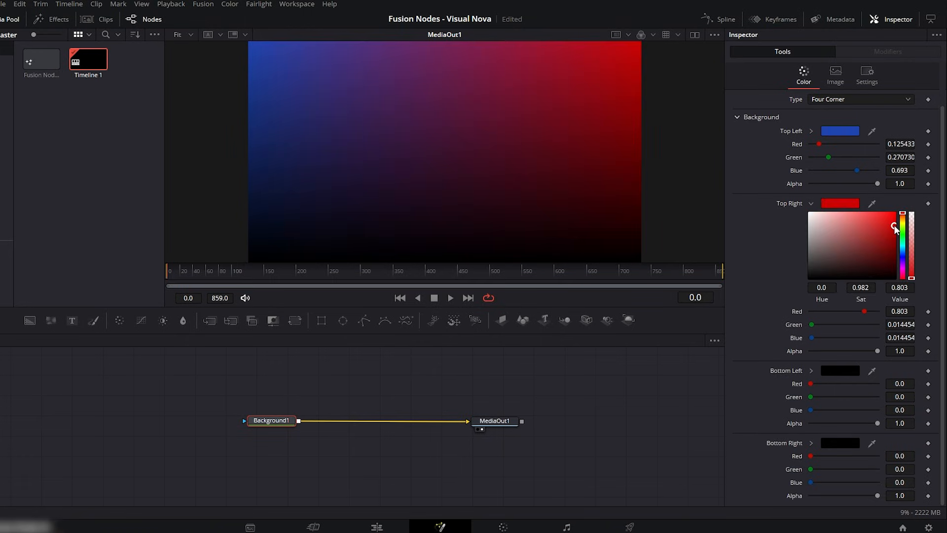
- Make the background's bottom left corner teal with hue 0.472, saturation 0.795 and value 0.559
{"action": "left_click", "coordinate": [811, 371]}
{"action": "left_click", "coordinate": [883, 390]}
{"action": "mouse_move", "coordinate": [883, 390]}
{"action": "left_mouse_down"}
{"action": "mouse_move", "coordinate": [878, 409]}
{"action": "mouse_move", "coordinate": [903, 405]}
{"action": "mouse_move", "coordinate": [904, 415]}
{"action": "left_mouse_up"}
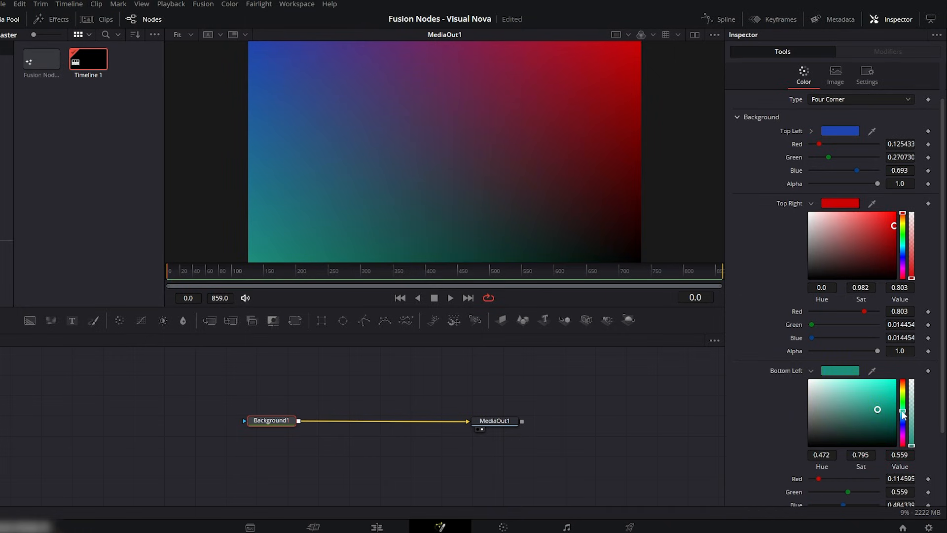
- Make the background's bottom right corner light blue with hue 198 and saturation 180
{"action": "scroll", "coordinate": [920, 412], "scroll_direction": "down", "scroll_amount": 3}
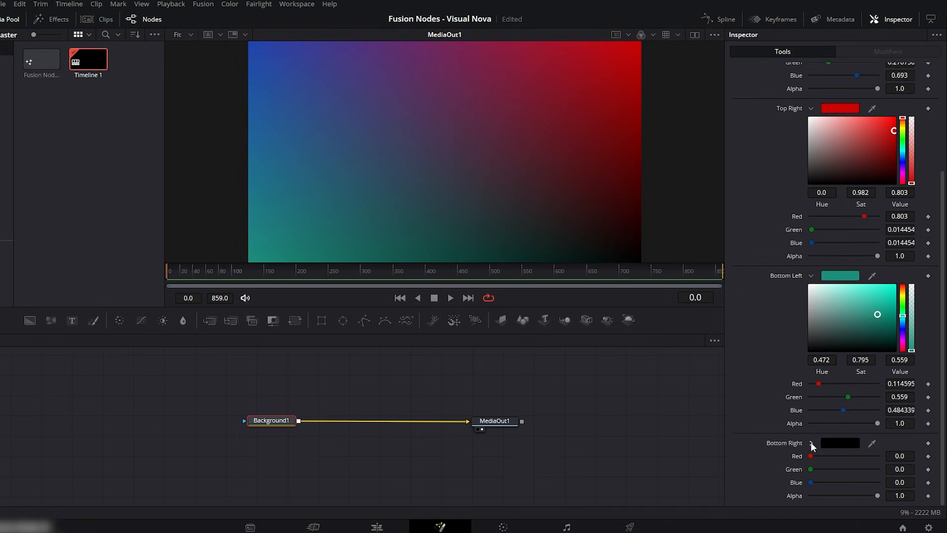
{"action": "left_click", "coordinate": [810, 442]}
{"action": "left_click", "coordinate": [840, 443]}
{"action": "left_click_drag", "start_coordinate": [518, 244], "coordinate": [485, 203]}
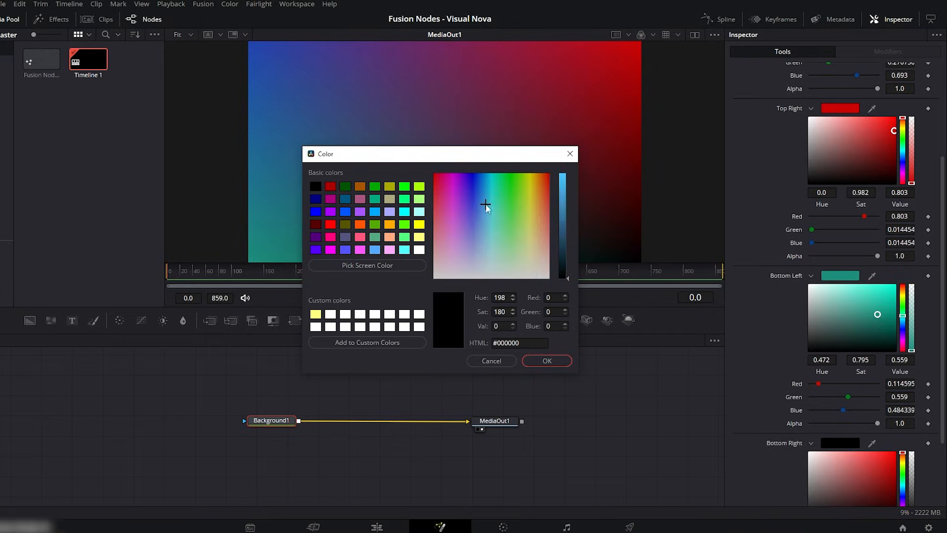
{"action": "left_click", "coordinate": [564, 206]}
{"action": "left_click", "coordinate": [547, 361]}
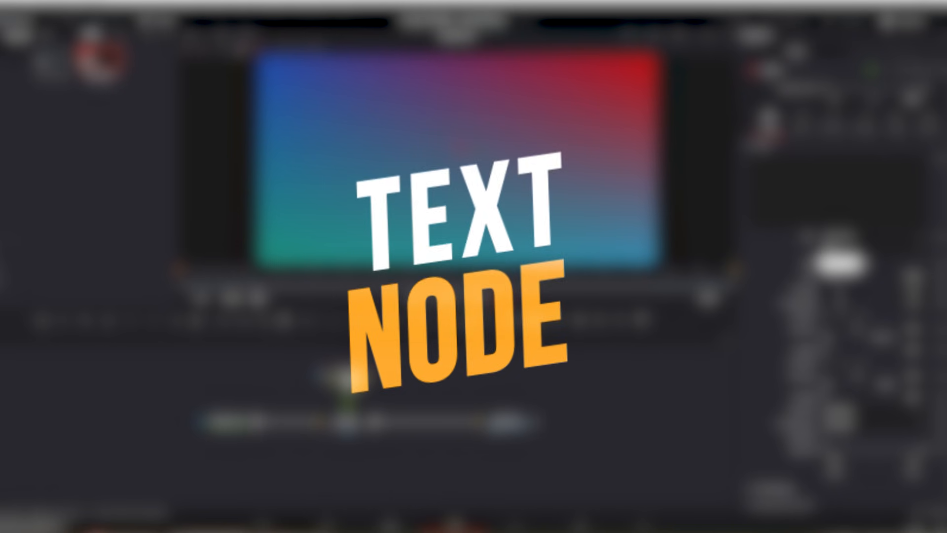
- Enter TEST as the Text1 node's text and set its font to Simplified Arabic Fixed
{"action": "left_click", "coordinate": [790, 178]}
{"action": "type", "text": "TEST"}
{"action": "left_click", "coordinate": [868, 238]}
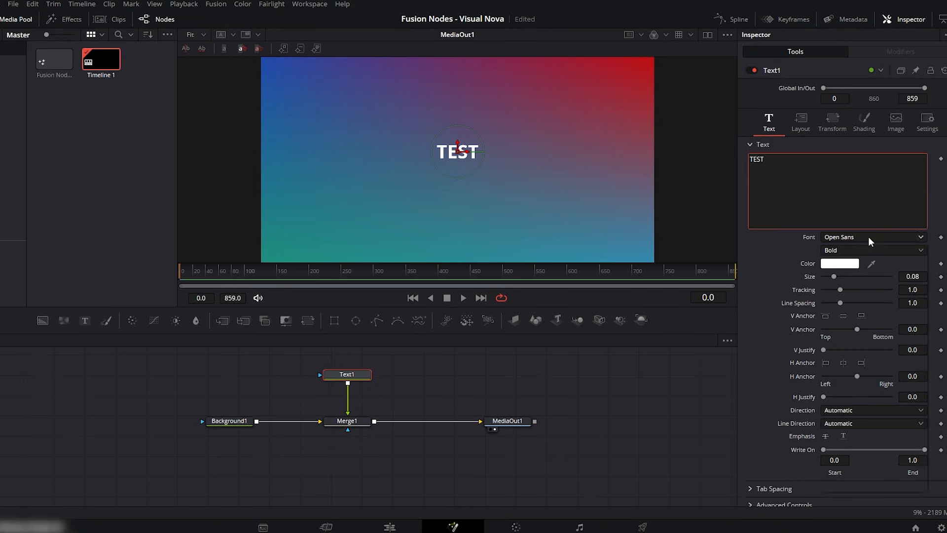
{"action": "scroll", "coordinate": [855, 409], "scroll_direction": "down", "scroll_amount": 6}
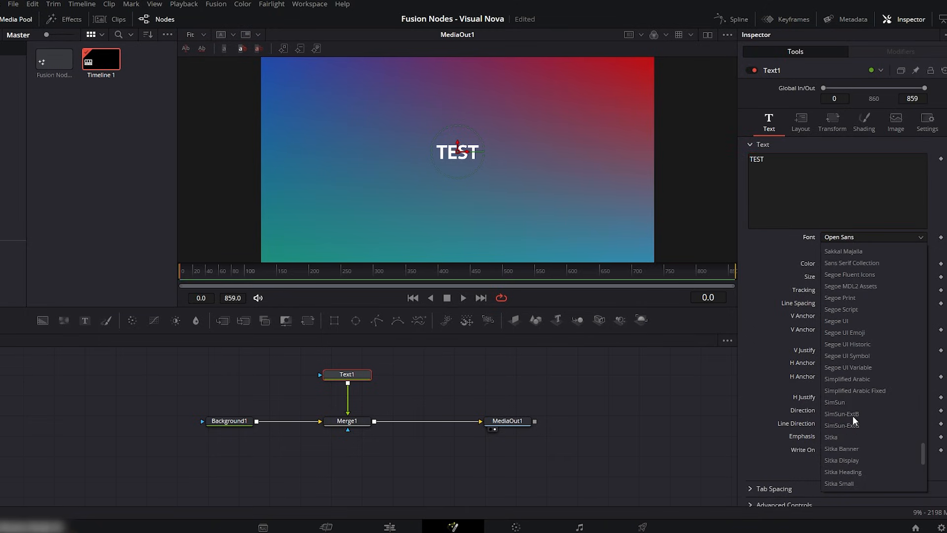
{"action": "left_click", "coordinate": [846, 392]}
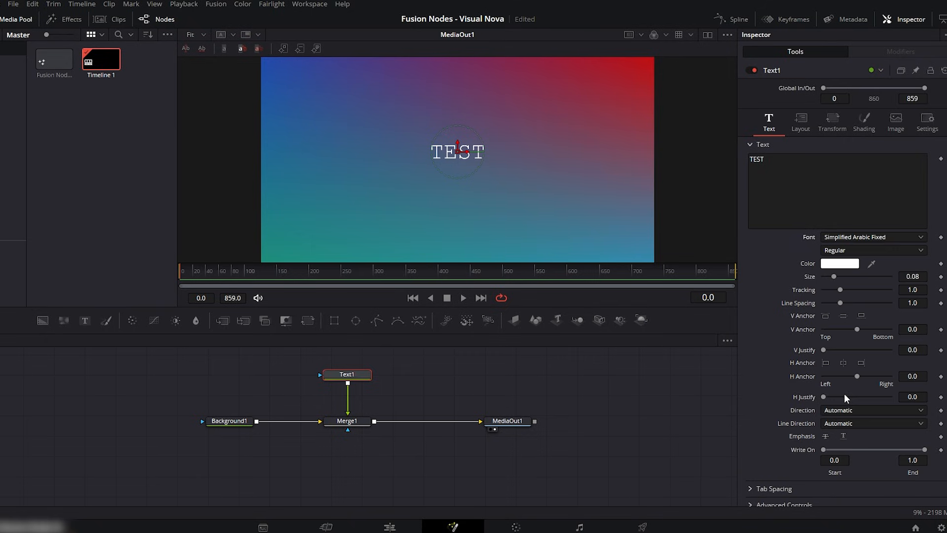
{"action": "left_click", "coordinate": [840, 264]}
{"action": "left_click", "coordinate": [389, 183]}
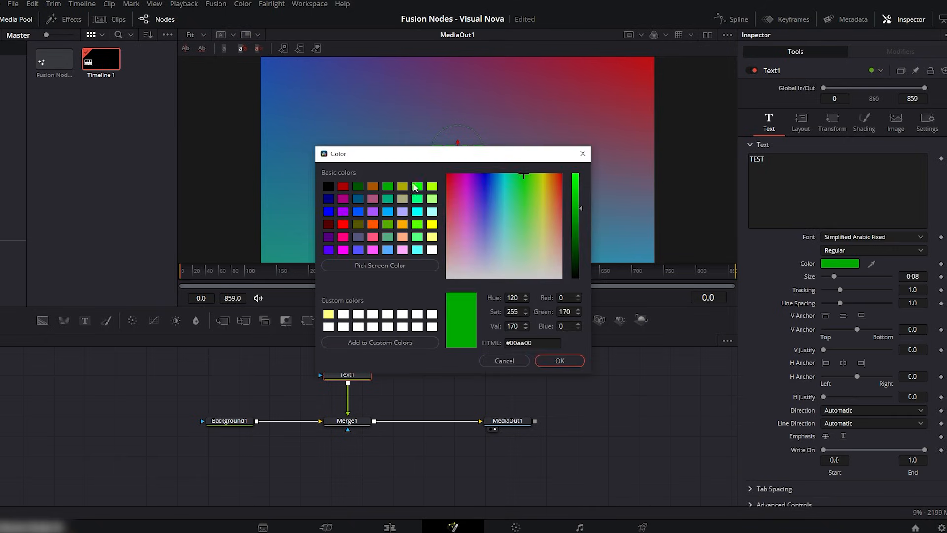
{"action": "left_click_drag", "start_coordinate": [394, 151], "coordinate": [429, 289]}
{"action": "left_click", "coordinate": [440, 348]}
{"action": "left_click", "coordinate": [395, 347]}
{"action": "left_click", "coordinate": [619, 289]}
- Add a second text line "ruydbyt" and set the size to 0.2087, tracking to 1.071 and line spacing to 0.756
{"action": "left_click_drag", "start_coordinate": [834, 276], "coordinate": [837, 307]}
{"action": "left_click", "coordinate": [805, 169]}
{"action": "key", "text": "Return"}
{"action": "type", "text": "ruydbyt"}
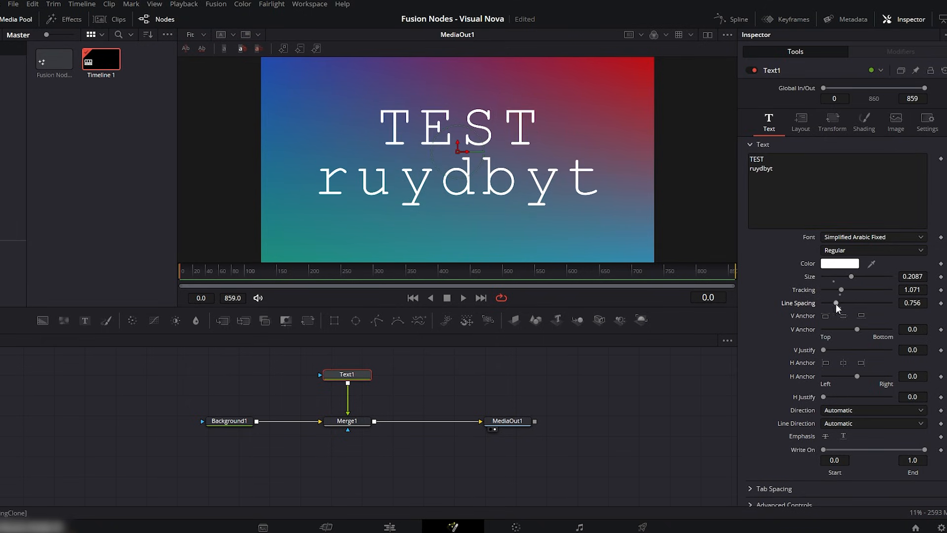
{"action": "left_click", "coordinate": [861, 316]}
{"action": "left_click", "coordinate": [842, 317]}
- Keyframe the text's Write On end from 0.0 at frame 201 to 1.0 at about frame 300
{"action": "scroll", "coordinate": [842, 283], "scroll_direction": "down", "scroll_amount": 1}
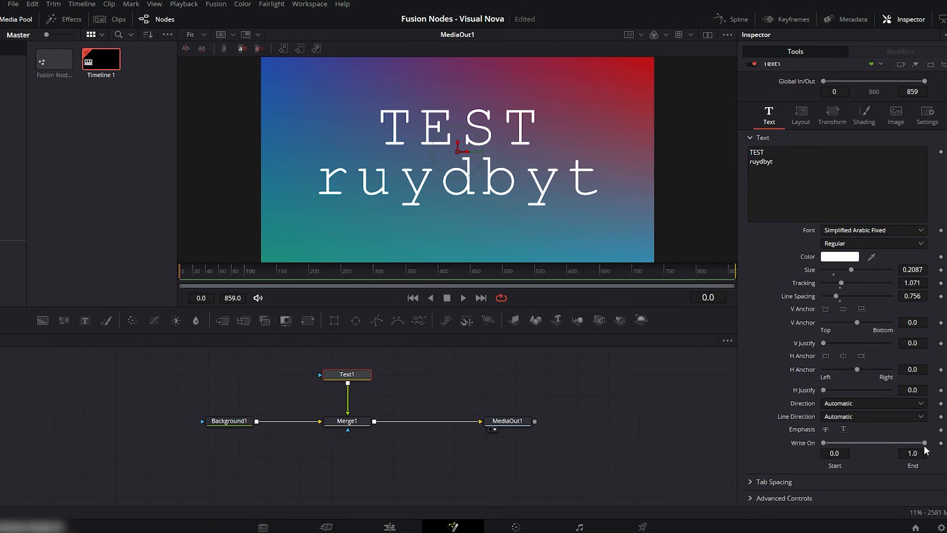
{"action": "left_click_drag", "start_coordinate": [925, 443], "coordinate": [847, 444]}
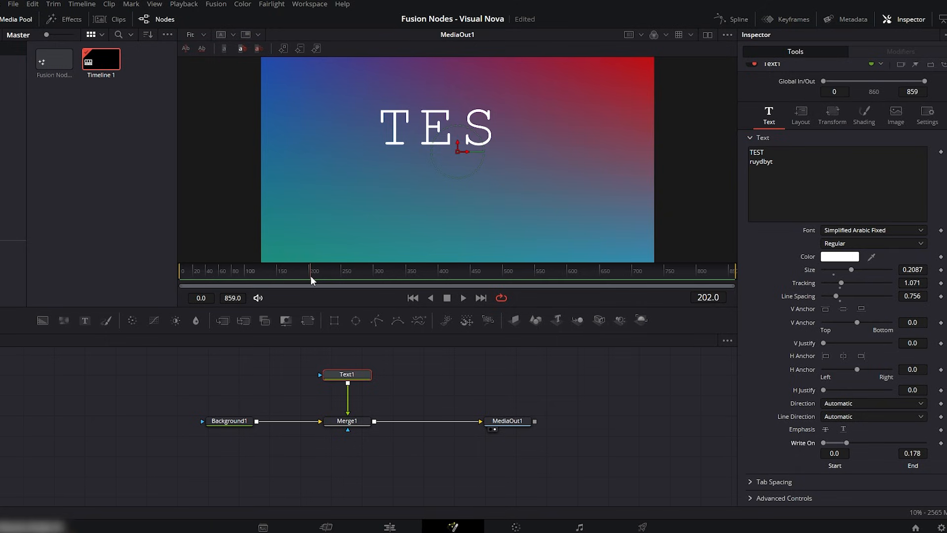
{"action": "left_click_drag", "start_coordinate": [847, 446], "coordinate": [829, 445]}
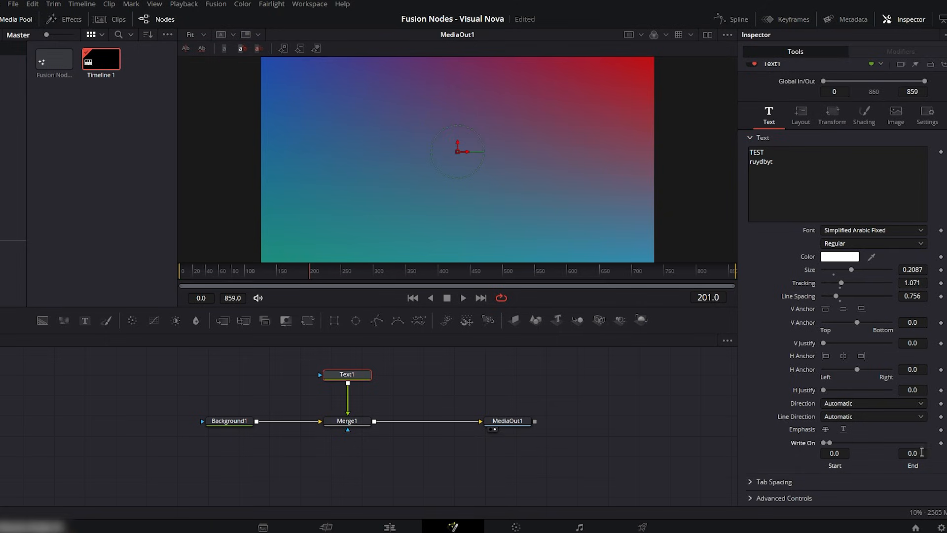
{"action": "left_click", "coordinate": [941, 444]}
{"action": "left_click", "coordinate": [336, 276]}
{"action": "left_click_drag", "start_coordinate": [830, 443], "coordinate": [924, 443]}
- Play back the text's write-on animation from about frame 200
{"action": "left_click", "coordinate": [313, 275]}
{"action": "key", "text": "space"}
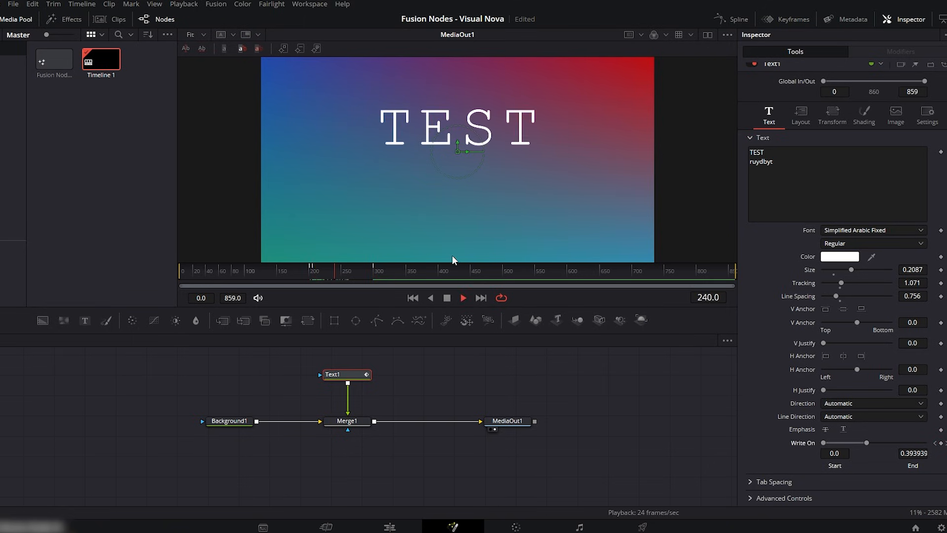
{"action": "key", "text": "space"}
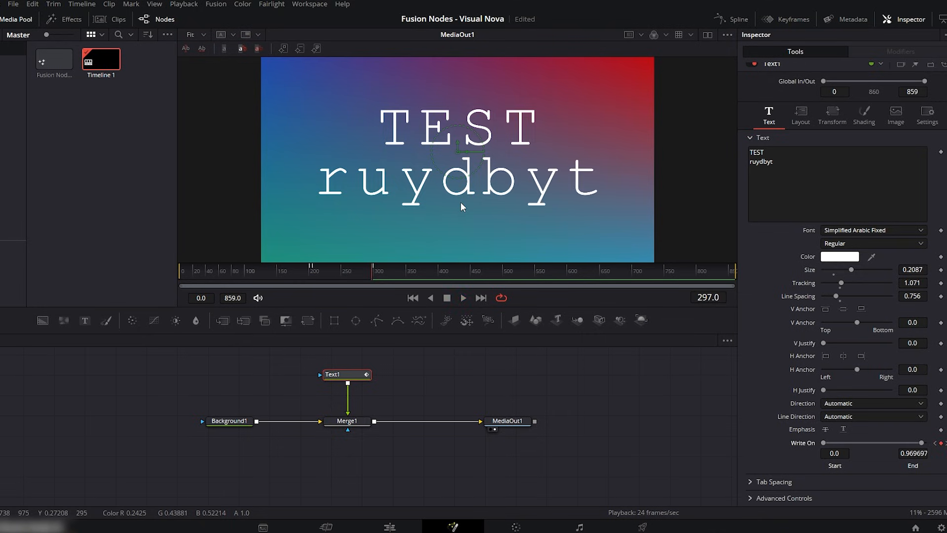
- Set the text layout's center to X 0.441 and Y 0.491, and try tilting the text around its X axis
{"action": "left_click", "coordinate": [805, 115]}
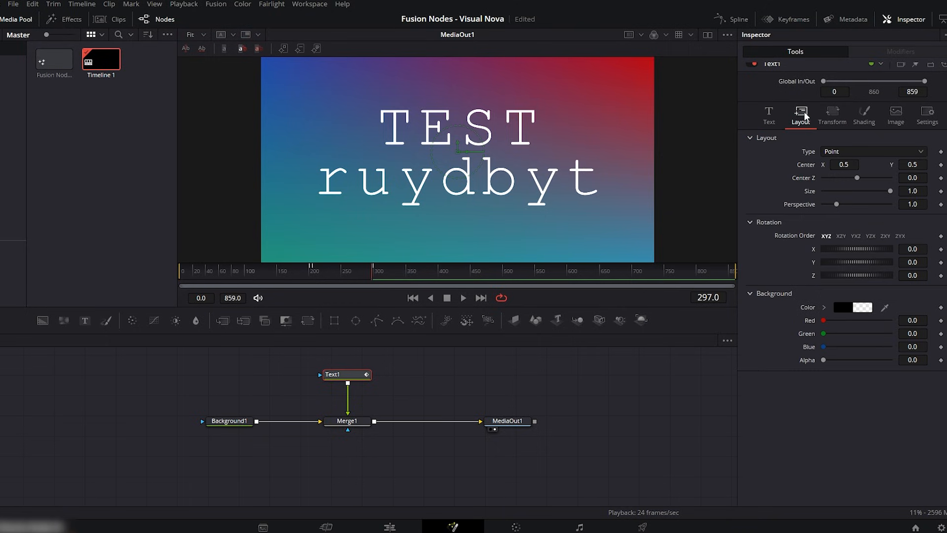
{"action": "mouse_move", "coordinate": [845, 168]}
{"action": "left_mouse_down"}
{"action": "mouse_move", "coordinate": [859, 168]}
{"action": "mouse_move", "coordinate": [828, 167]}
{"action": "left_mouse_up"}
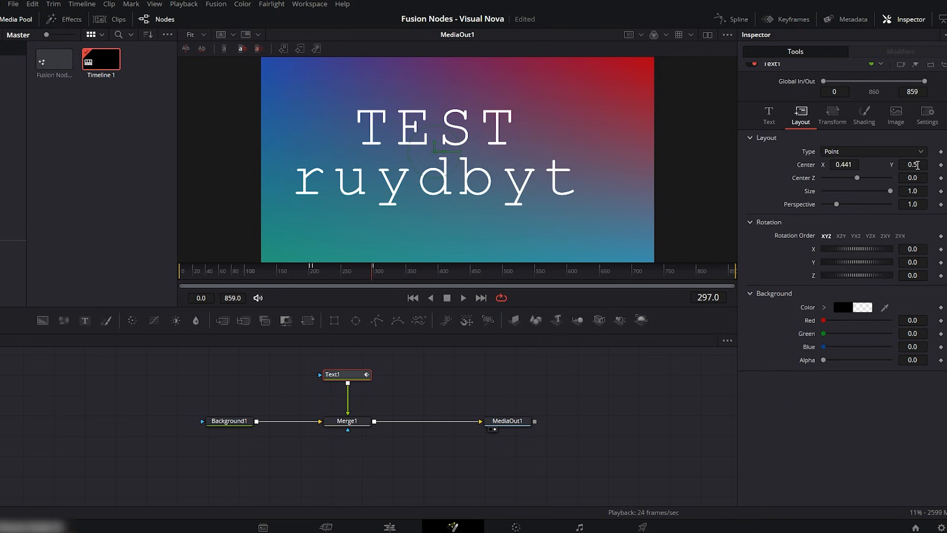
{"action": "left_click_drag", "start_coordinate": [910, 164], "coordinate": [906, 164]}
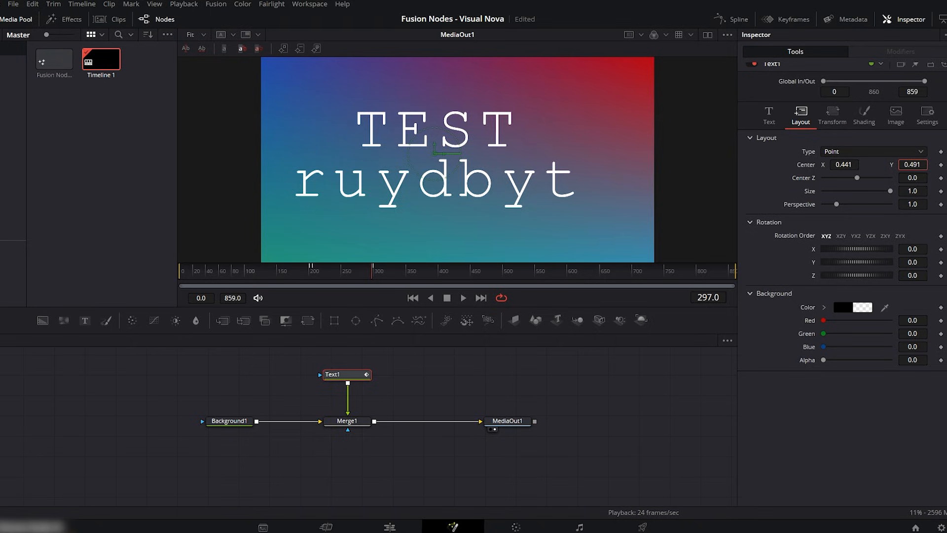
{"action": "mouse_move", "coordinate": [887, 196]}
{"action": "left_mouse_down"}
{"action": "mouse_move", "coordinate": [871, 191]}
{"action": "mouse_move", "coordinate": [888, 194]}
{"action": "left_mouse_up"}
{"action": "mouse_move", "coordinate": [853, 249]}
{"action": "left_mouse_down"}
{"action": "mouse_move", "coordinate": [862, 250]}
{"action": "mouse_move", "coordinate": [850, 250]}
{"action": "left_mouse_up"}
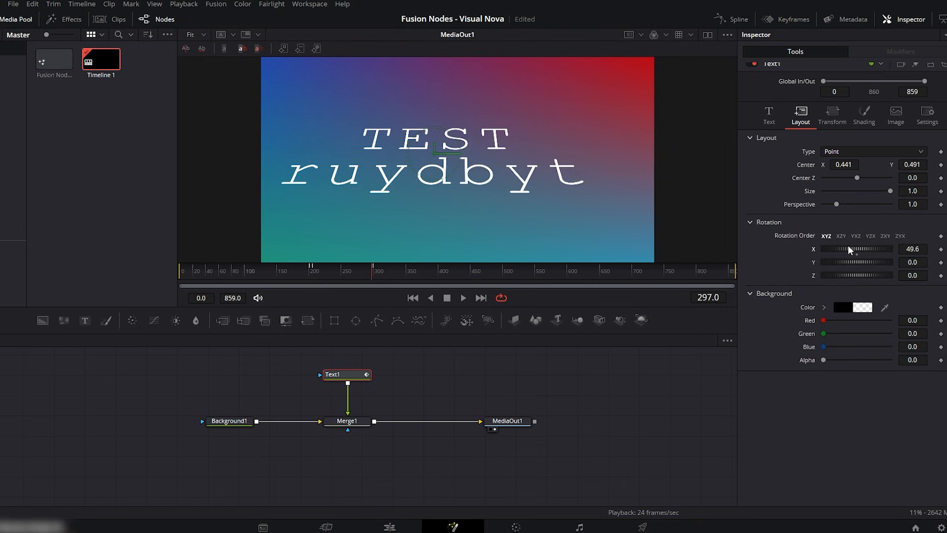
{"action": "double_click", "coordinate": [850, 250]}
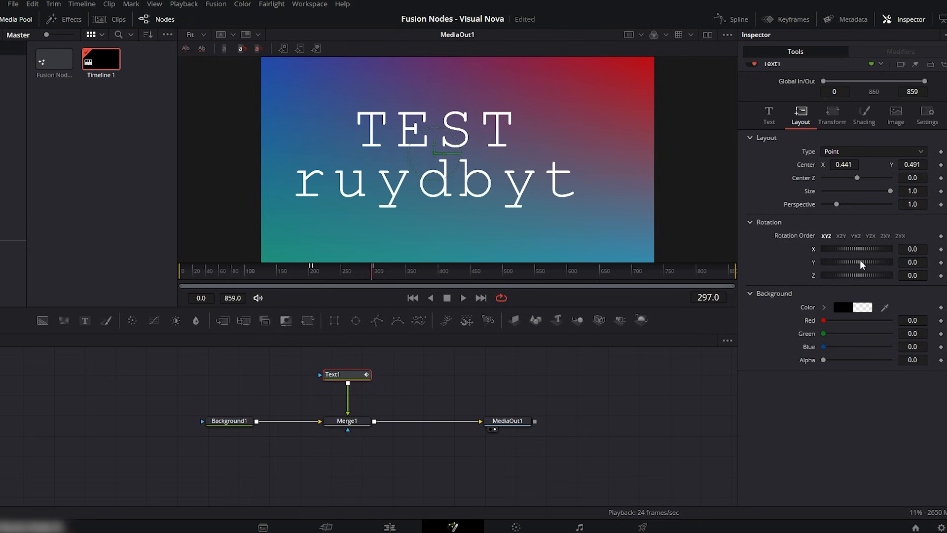
- Offset the text by 0.029 along X using the per-character transform
{"action": "left_click", "coordinate": [834, 114]}
{"action": "left_click", "coordinate": [851, 152]}
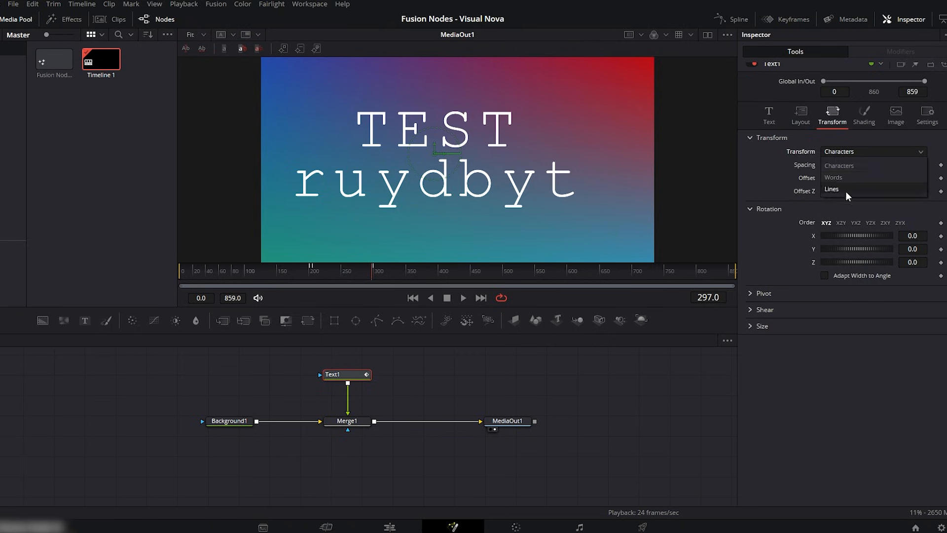
{"action": "left_click", "coordinate": [855, 152]}
{"action": "left_click_drag", "start_coordinate": [838, 177], "coordinate": [839, 174]}
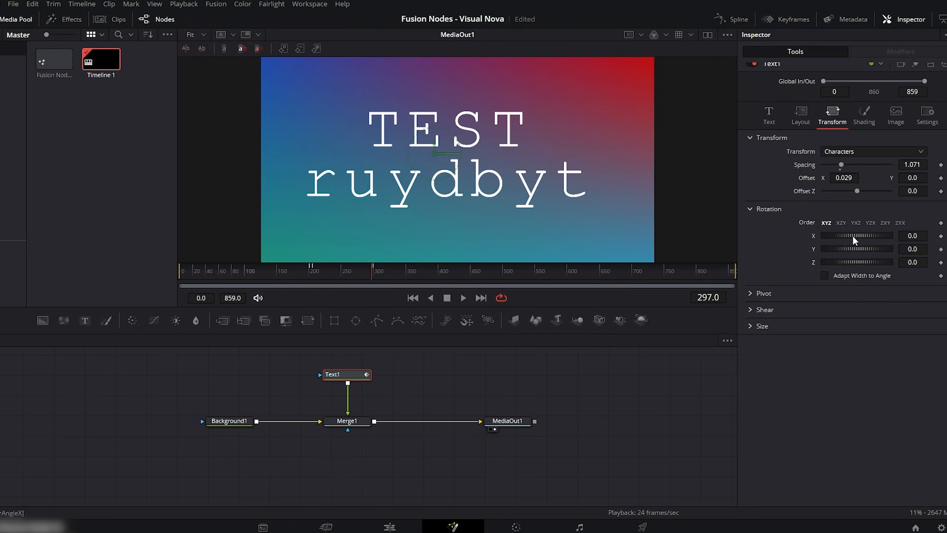
- Enable the text's second shading element, the outline, and set its color to black (#000000)
{"action": "left_click", "coordinate": [864, 116]}
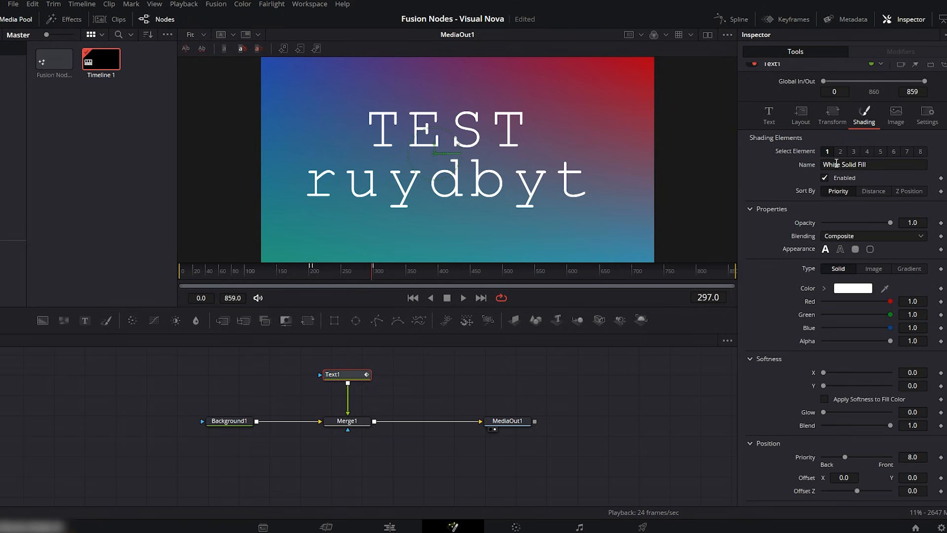
{"action": "left_click", "coordinate": [840, 152]}
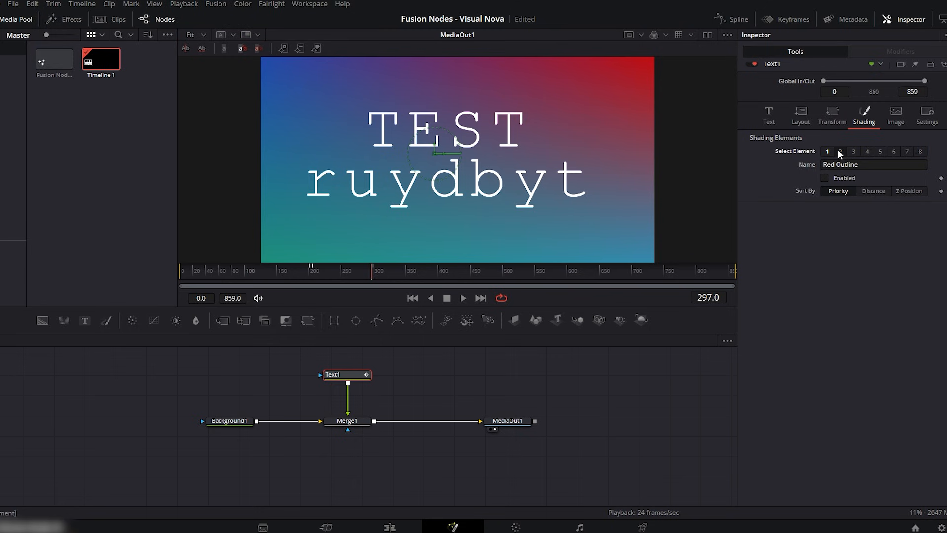
{"action": "left_click", "coordinate": [824, 178]}
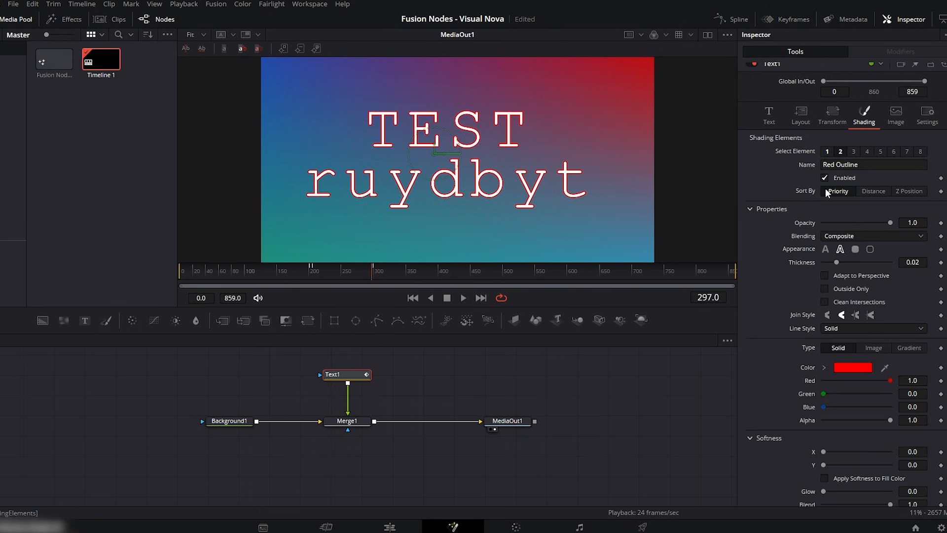
{"action": "mouse_move", "coordinate": [890, 223]}
{"action": "left_mouse_down"}
{"action": "mouse_move", "coordinate": [847, 224]}
{"action": "mouse_move", "coordinate": [905, 223]}
{"action": "mouse_move", "coordinate": [832, 223]}
{"action": "mouse_move", "coordinate": [906, 223]}
{"action": "left_mouse_up"}
{"action": "left_click", "coordinate": [852, 369]}
{"action": "left_click", "coordinate": [327, 188]}
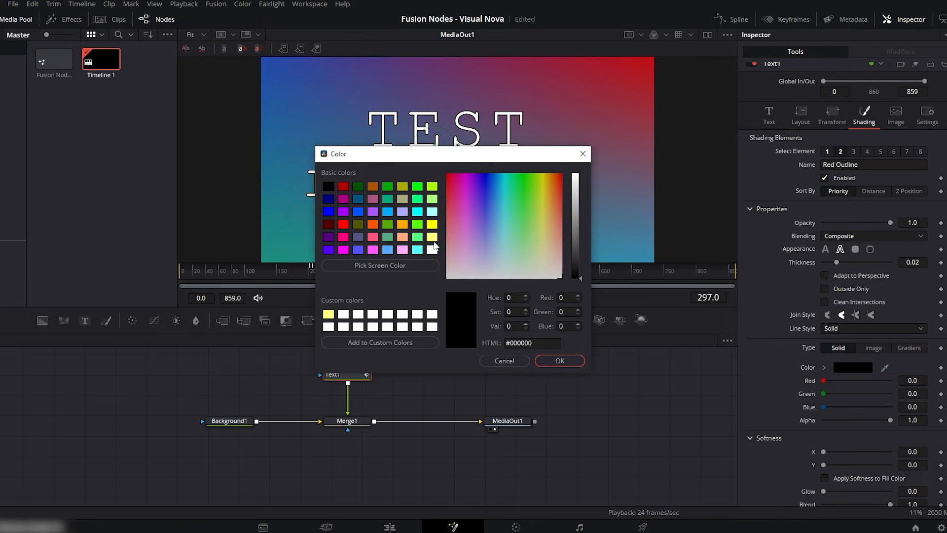
{"action": "left_click", "coordinate": [562, 361]}
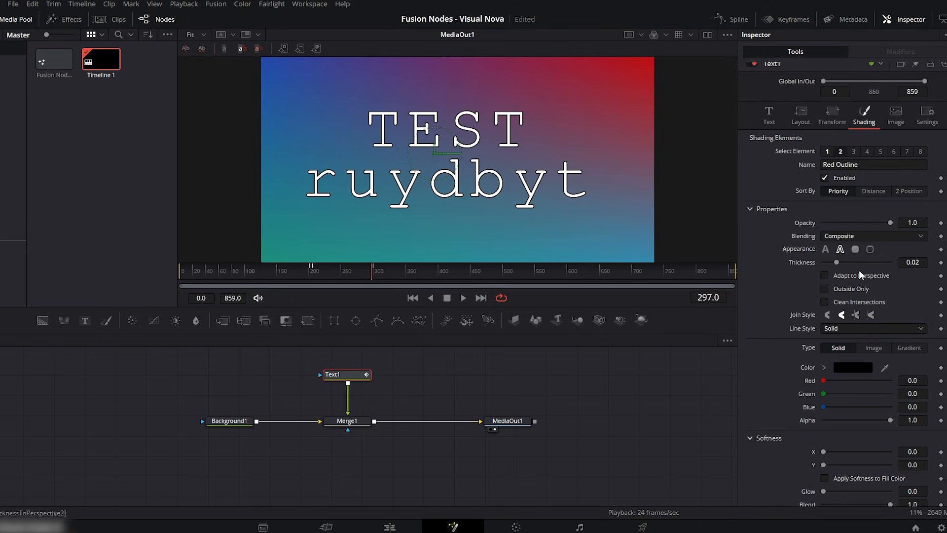
- Set the text outline's thickness to 0.0969 and its softness to 19.06 in X and 8.19 in Y
{"action": "left_click_drag", "start_coordinate": [837, 262], "coordinate": [887, 262]}
{"action": "left_click", "coordinate": [864, 328]}
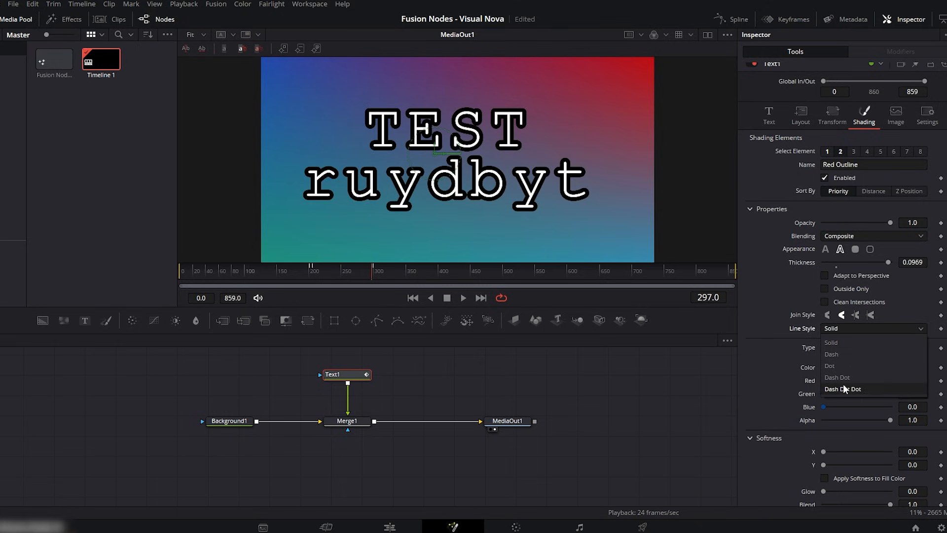
{"action": "left_click", "coordinate": [850, 333]}
{"action": "scroll", "coordinate": [941, 371], "scroll_direction": "down", "scroll_amount": 4}
{"action": "left_click_drag", "start_coordinate": [823, 312], "coordinate": [815, 357]}
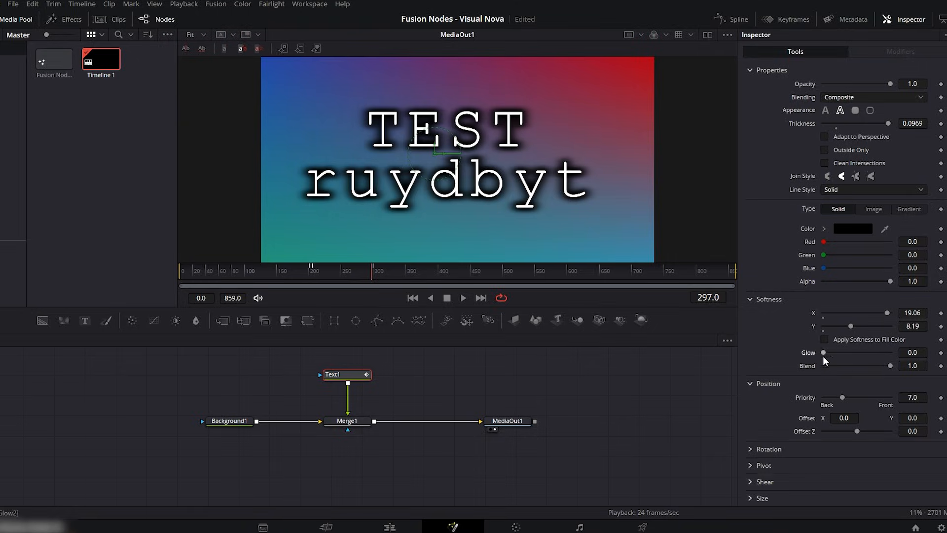
{"action": "scroll", "coordinate": [919, 358], "scroll_direction": "up", "scroll_amount": 5}
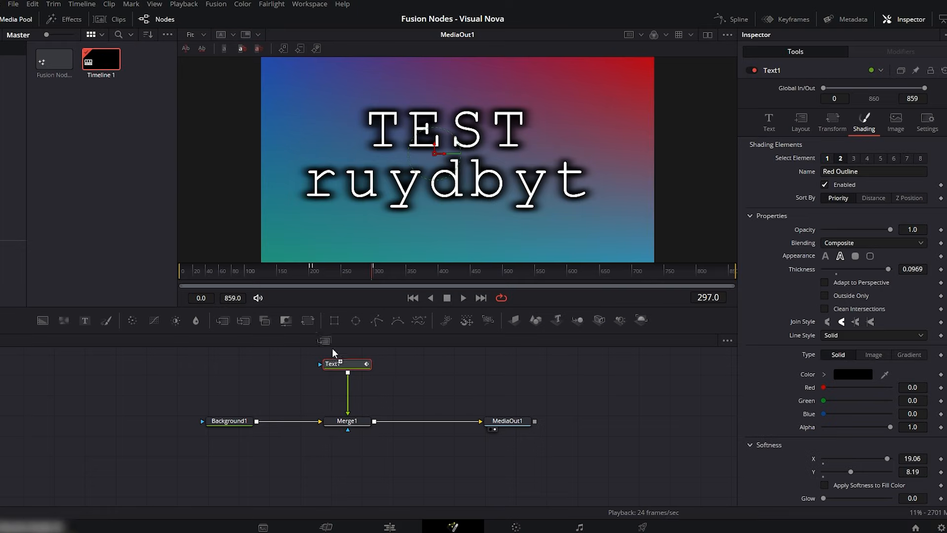
- Add a second Merge node and insert it between Merge1 and MediaOut1
{"action": "left_click_drag", "start_coordinate": [223, 321], "coordinate": [434, 387]}
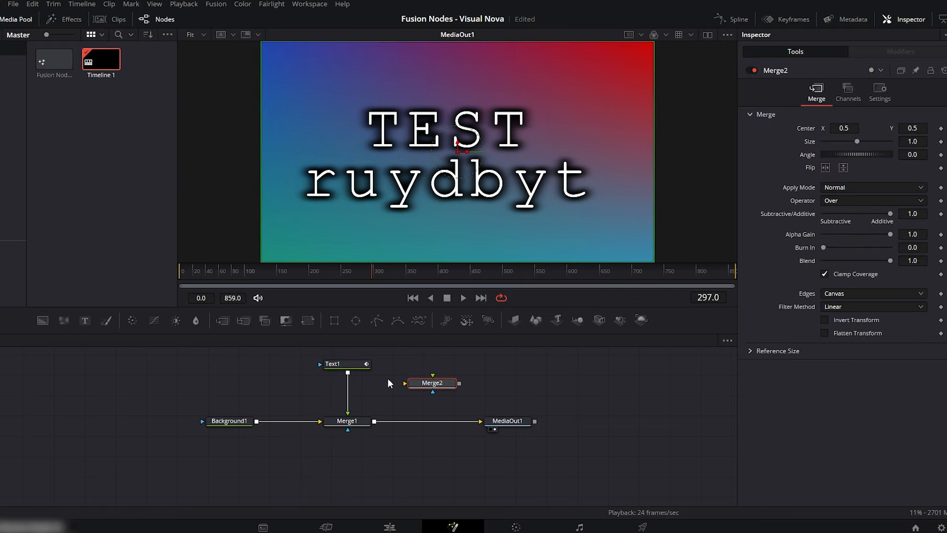
{"action": "scroll", "coordinate": [388, 379], "scroll_direction": "up", "scroll_amount": 2}
{"action": "scroll", "coordinate": [428, 405], "scroll_direction": "up", "scroll_amount": 2}
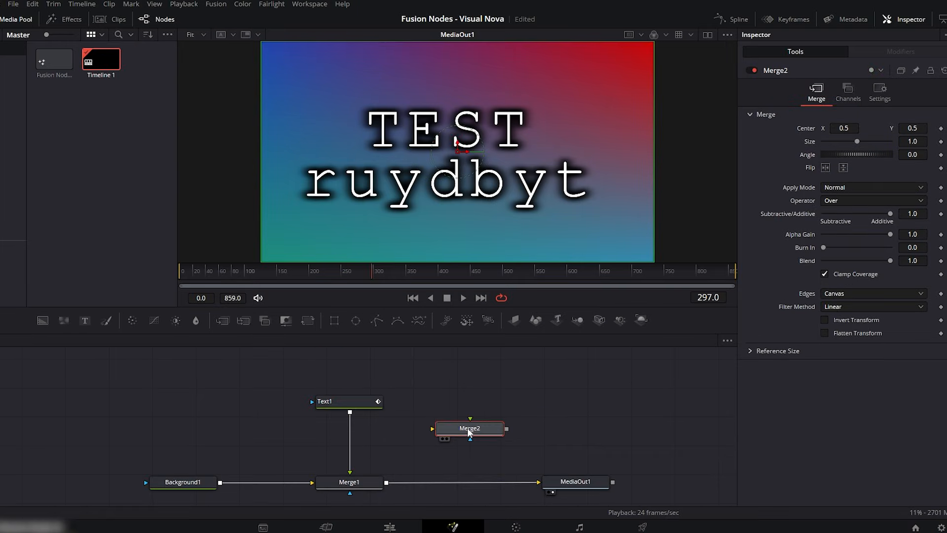
{"action": "left_click_drag", "start_coordinate": [468, 428], "coordinate": [483, 399]}
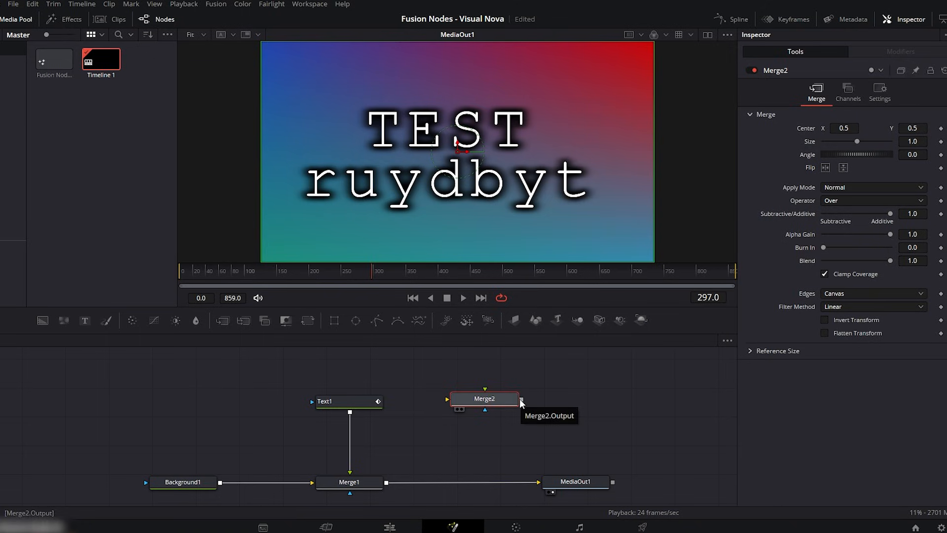
{"action": "left_click_drag", "start_coordinate": [496, 401], "coordinate": [472, 485]}
- Add a second text node feeding Merge2, with the text MERGE at size 0.2165
{"action": "left_click_drag", "start_coordinate": [85, 321], "coordinate": [461, 474]}
{"action": "left_click", "coordinate": [801, 180]}
{"action": "type", "text": "MERGE"}
{"action": "left_click_drag", "start_coordinate": [834, 276], "coordinate": [854, 278]}
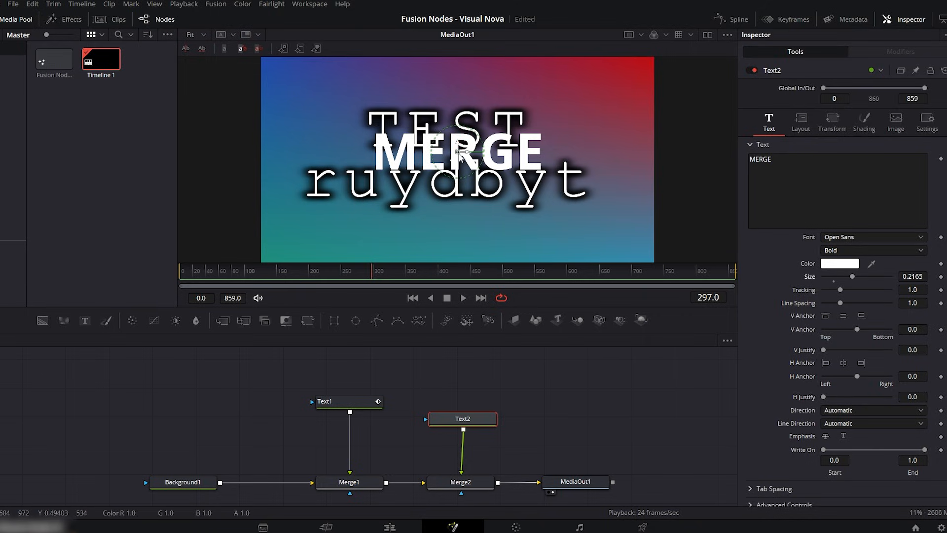
- Try connecting Text2 to Merge2's mask input, and restore its foreground connection
{"action": "mouse_move", "coordinate": [464, 481]}
{"action": "left_mouse_down"}
{"action": "mouse_move", "coordinate": [475, 476]}
{"action": "mouse_move", "coordinate": [461, 493]}
{"action": "left_mouse_up"}
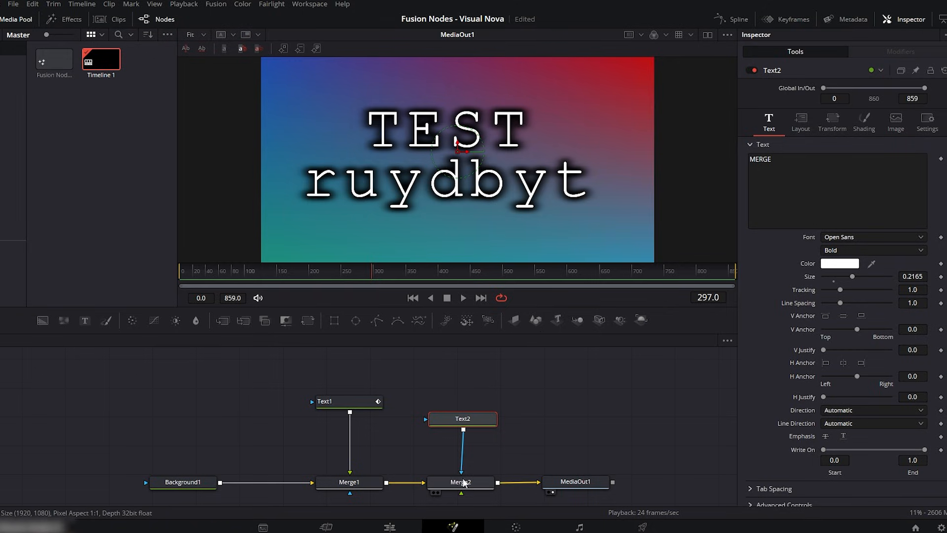
{"action": "mouse_move", "coordinate": [463, 476]}
{"action": "left_mouse_down"}
{"action": "mouse_move", "coordinate": [505, 451]}
{"action": "mouse_move", "coordinate": [463, 471]}
{"action": "left_mouse_up"}
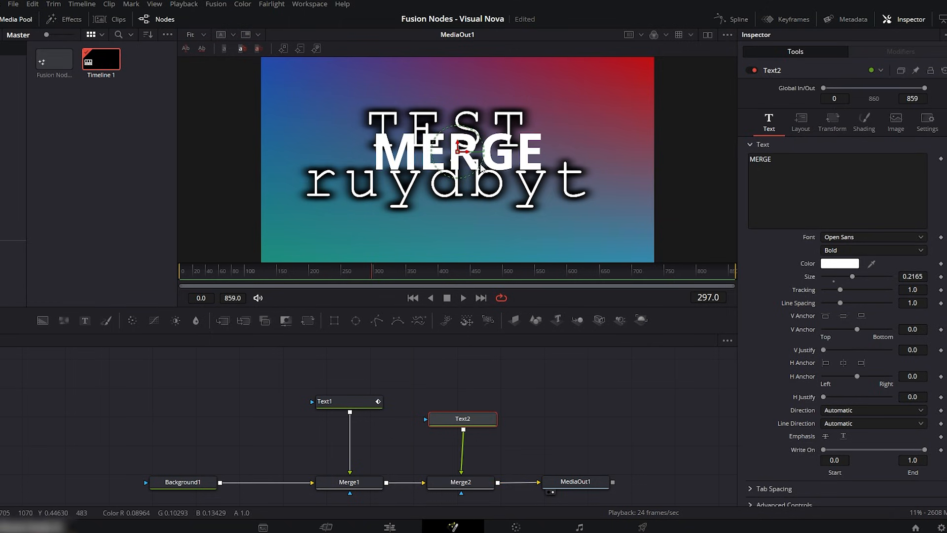
{"action": "left_click_drag", "start_coordinate": [474, 420], "coordinate": [473, 420]}
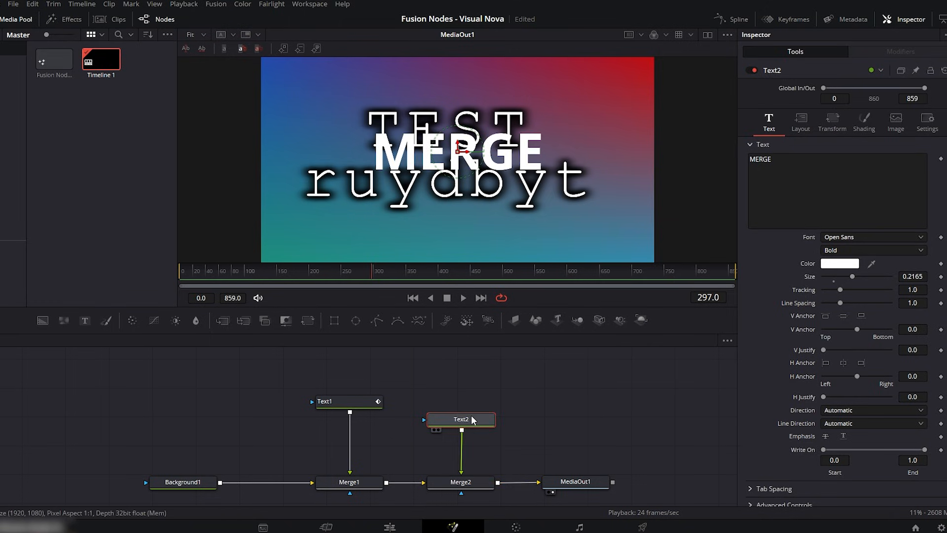
- Delete the Text1 node from the composition
{"action": "left_click", "coordinate": [459, 484]}
{"action": "left_click", "coordinate": [361, 399]}
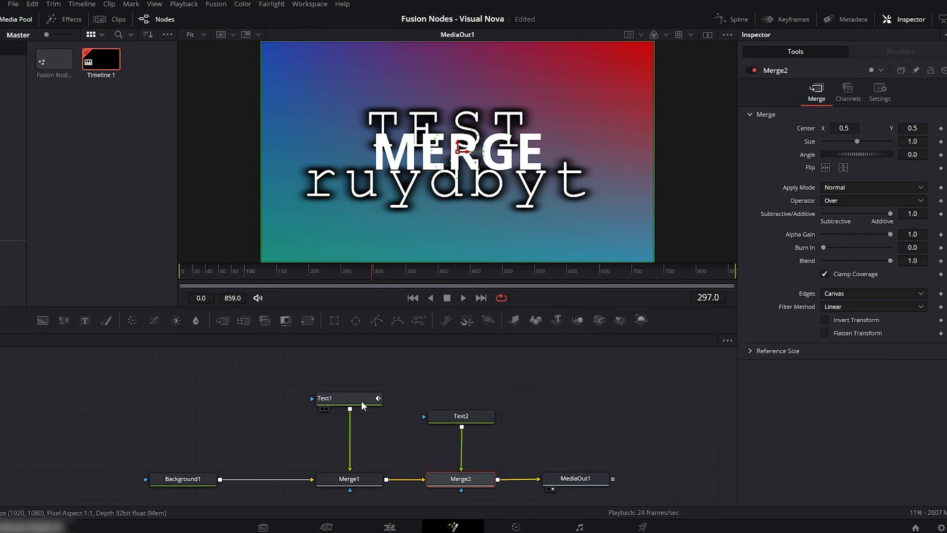
{"action": "key", "text": "Delete"}
- Set Merge2's center to X 0.487 and Y 0.498 and its size to 0.78, and try rotating it to 73 degrees
{"action": "left_click", "coordinate": [471, 486]}
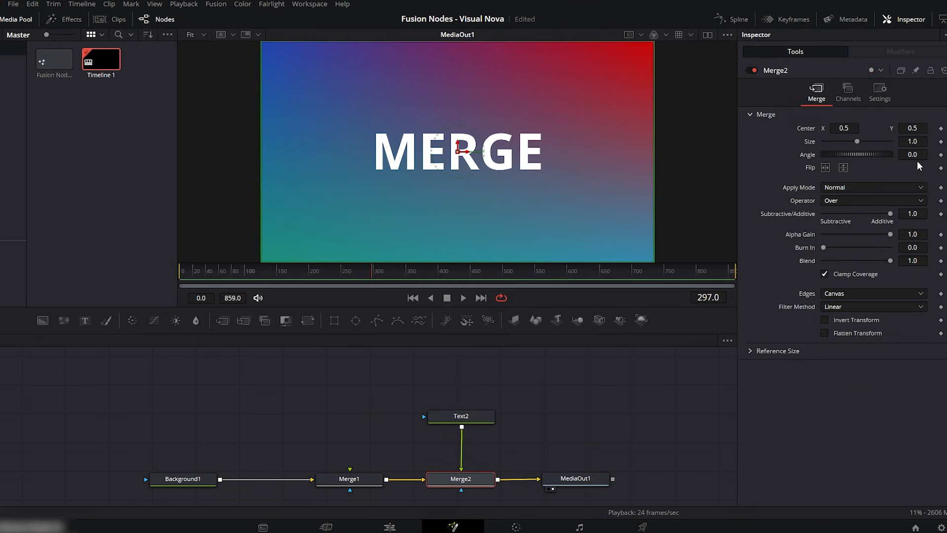
{"action": "left_click_drag", "start_coordinate": [847, 129], "coordinate": [802, 129]}
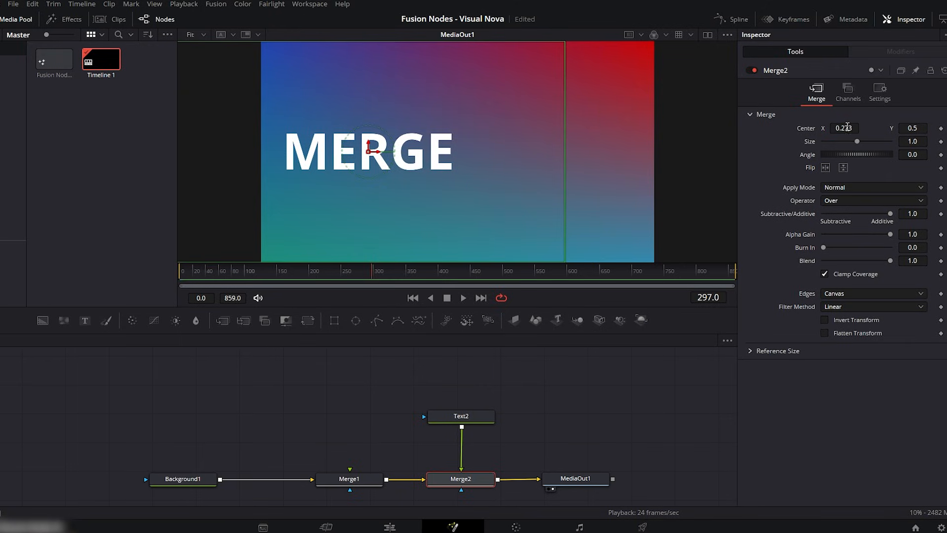
{"action": "mouse_move", "coordinate": [906, 128]}
{"action": "left_mouse_down"}
{"action": "mouse_move", "coordinate": [940, 128]}
{"action": "mouse_move", "coordinate": [906, 127]}
{"action": "left_mouse_up"}
{"action": "left_click_drag", "start_coordinate": [844, 128], "coordinate": [853, 152]}
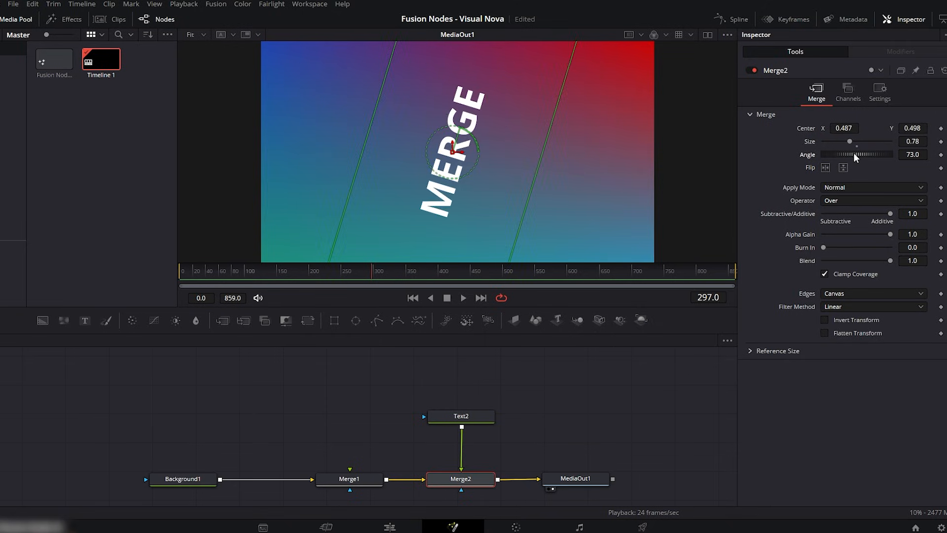
{"action": "double_click", "coordinate": [854, 153]}
- Try mirroring the MERGE text horizontally with Merge2's flip option, and turn the flip off again
{"action": "left_click", "coordinate": [825, 168]}
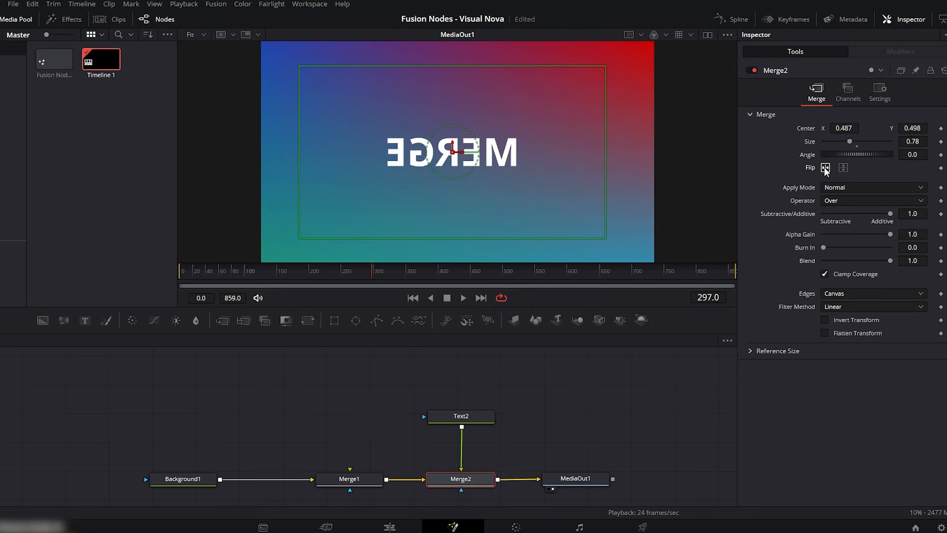
{"action": "left_click", "coordinate": [825, 168]}
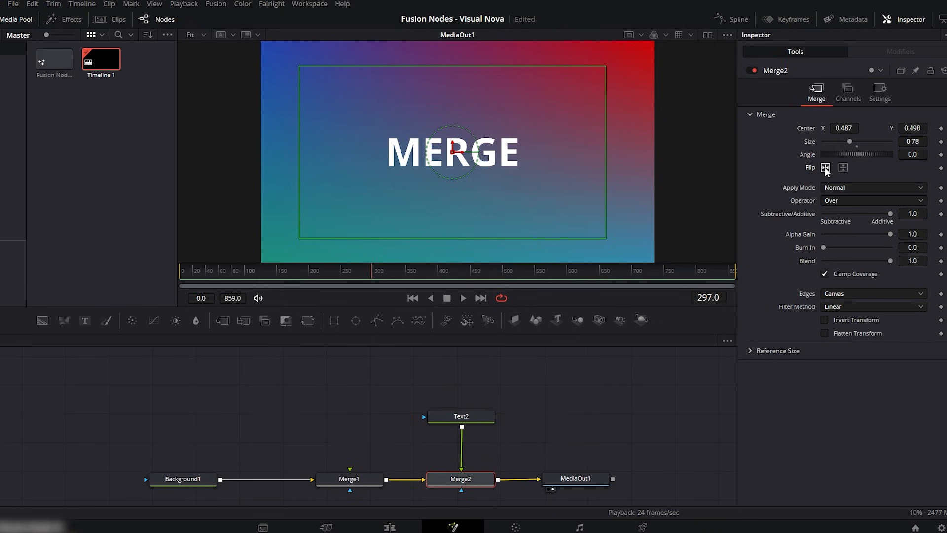
{"action": "left_click", "coordinate": [825, 168]}
{"action": "left_click", "coordinate": [825, 168]}
- Try the Screen, Dissolve and Multiply apply modes on Merge2, and restore Normal
{"action": "left_click", "coordinate": [844, 187]}
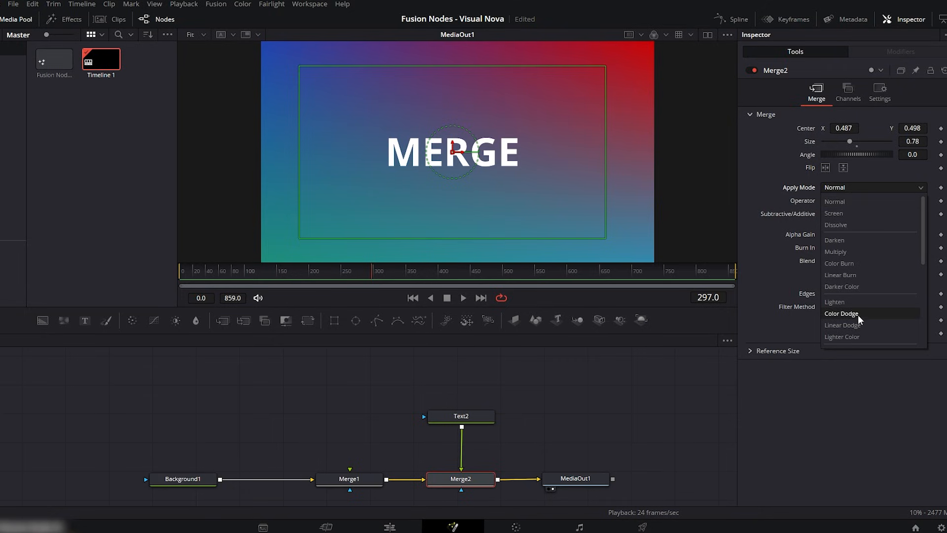
{"action": "left_click", "coordinate": [843, 212]}
{"action": "left_click", "coordinate": [846, 187]}
{"action": "left_click", "coordinate": [841, 225]}
{"action": "left_click", "coordinate": [841, 188]}
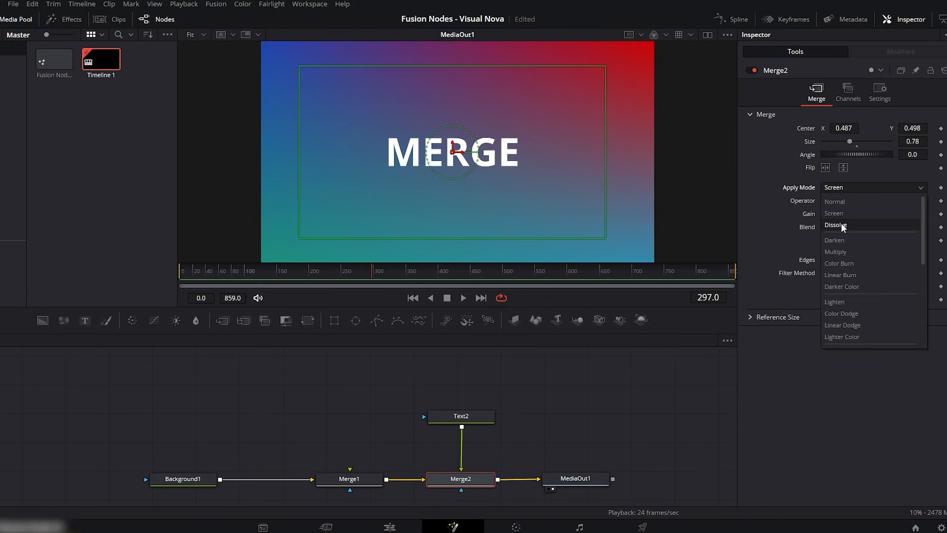
{"action": "left_click", "coordinate": [845, 251]}
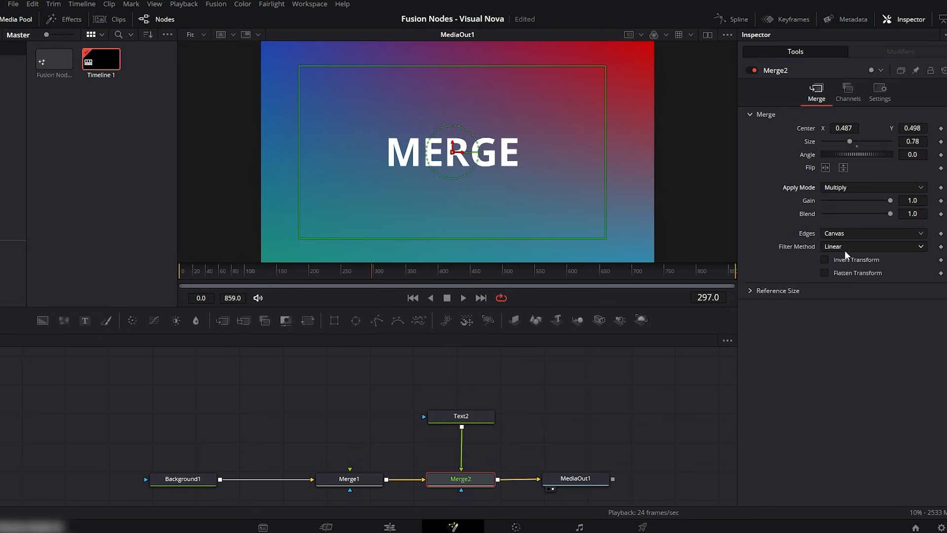
{"action": "left_click", "coordinate": [844, 187]}
{"action": "left_click", "coordinate": [841, 200]}
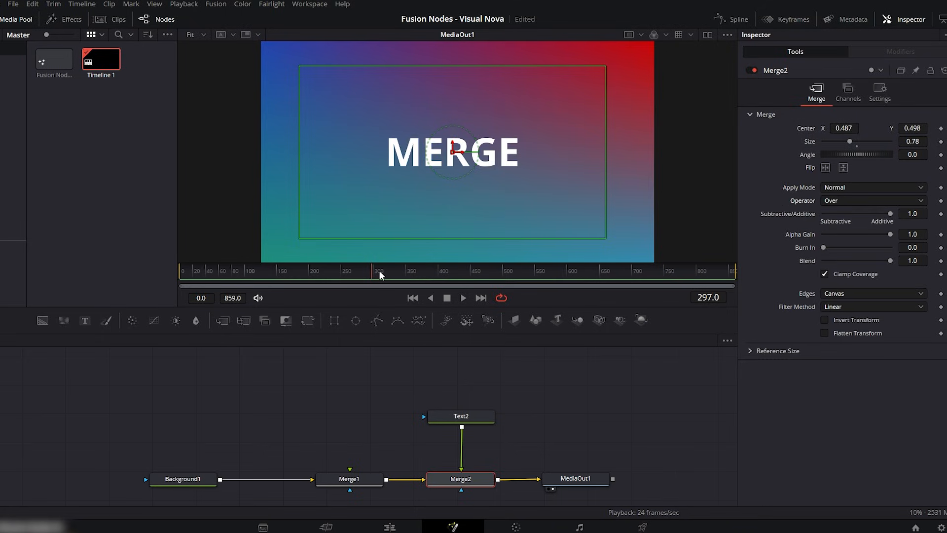
- Keyframe Merge2's center X from 1.175 at frame 299 to 0.499 at frame 351
{"action": "left_click_drag", "start_coordinate": [844, 128], "coordinate": [941, 135]}
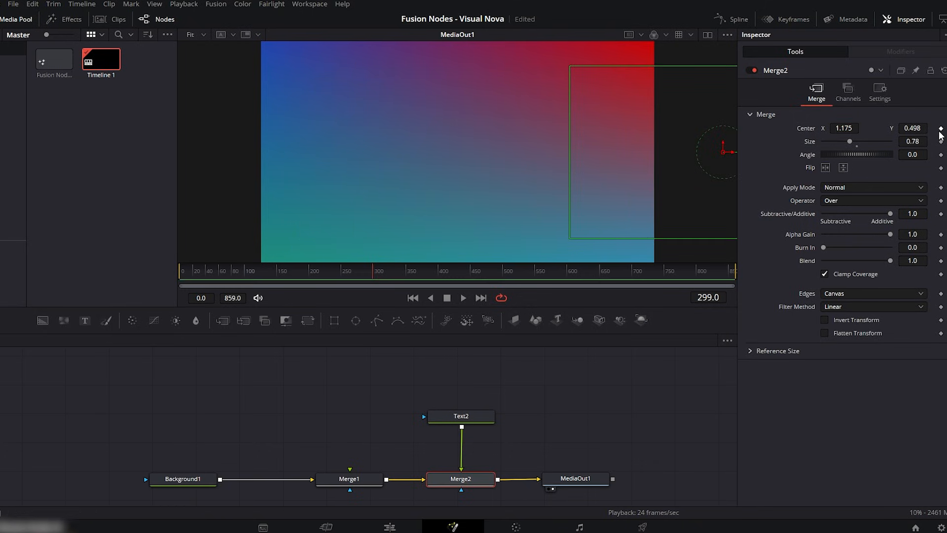
{"action": "left_click", "coordinate": [940, 128]}
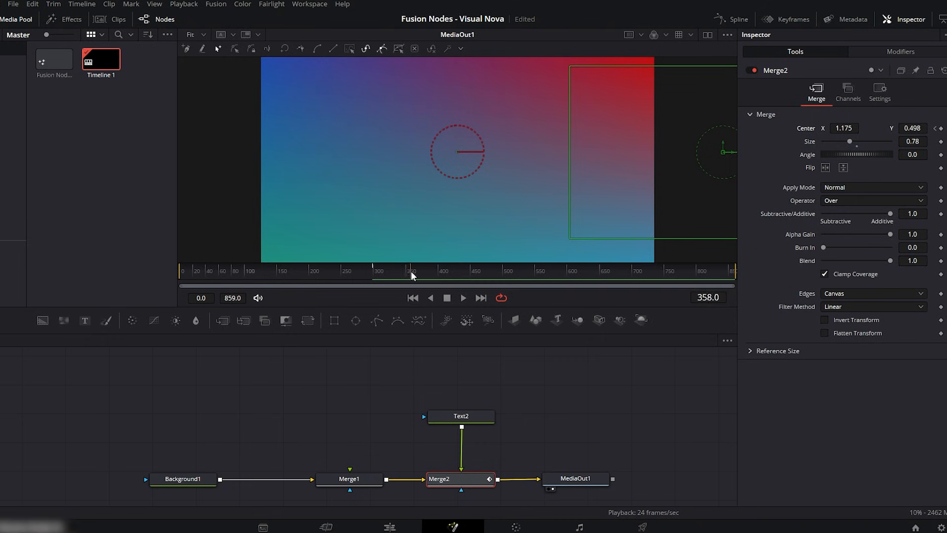
{"action": "left_click_drag", "start_coordinate": [848, 128], "coordinate": [756, 129]}
- Enable motion blur on Merge2 with a higher quality, and play back the text's slide-in from about frame 300
{"action": "left_click", "coordinate": [888, 97]}
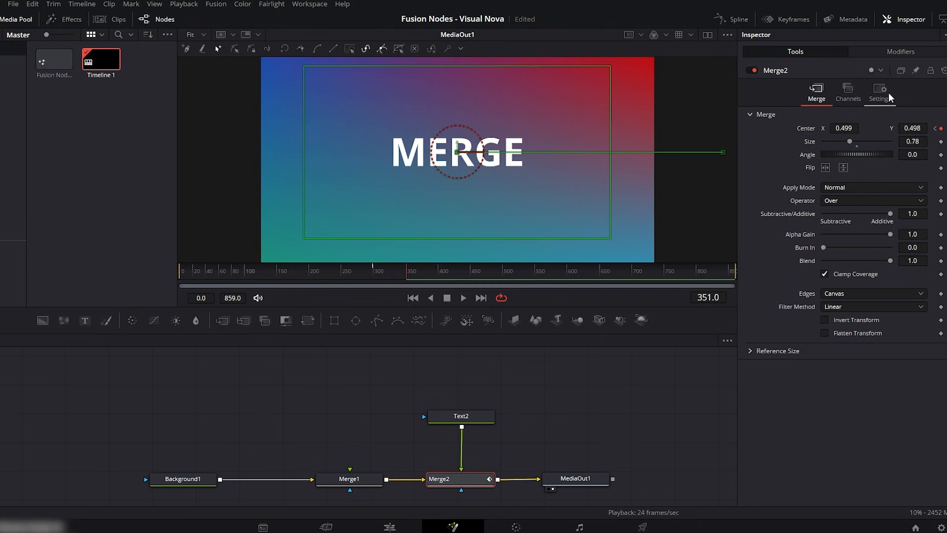
{"action": "left_click", "coordinate": [825, 226]}
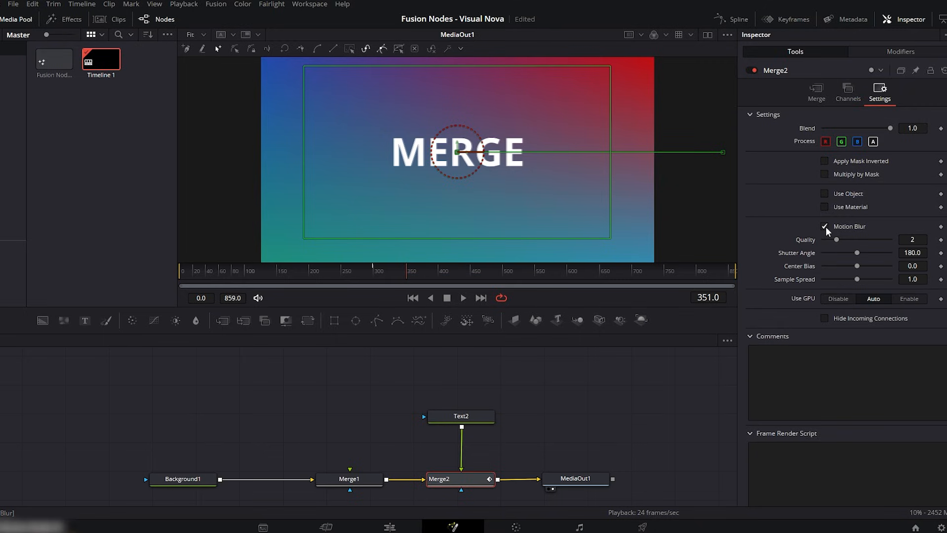
{"action": "left_click_drag", "start_coordinate": [837, 240], "coordinate": [843, 241]}
{"action": "left_click_drag", "start_coordinate": [395, 270], "coordinate": [375, 275]}
{"action": "key", "text": "space"}
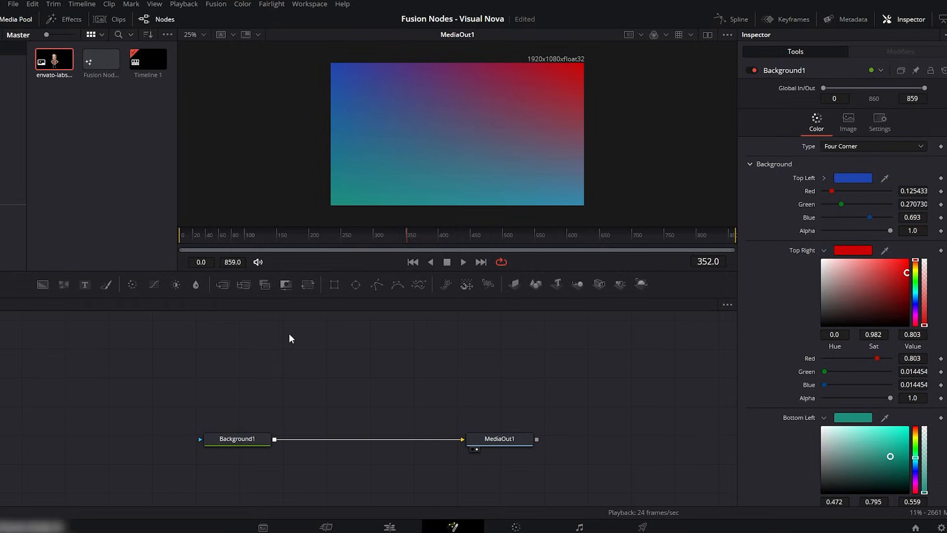
- Merge the envato-labs image over the gradient background and insert a Transform node between MediaIn1 and Merge1
{"action": "left_click_drag", "start_coordinate": [308, 284], "coordinate": [426, 371]}
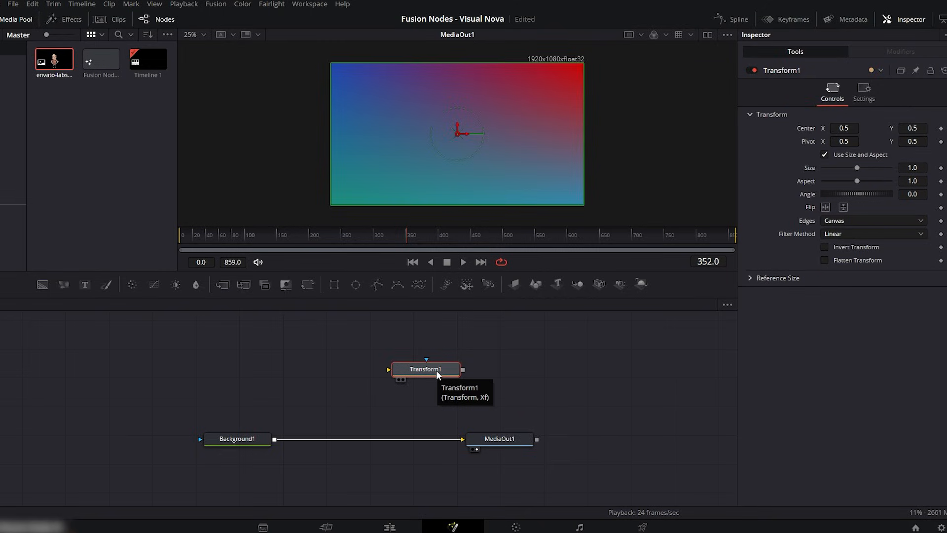
{"action": "left_click_drag", "start_coordinate": [436, 370], "coordinate": [547, 393]}
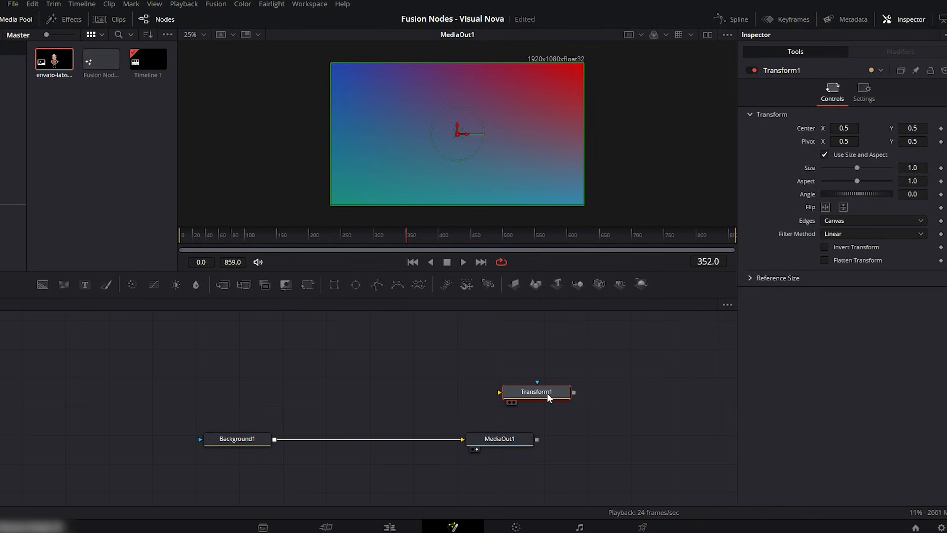
{"action": "left_click_drag", "start_coordinate": [53, 60], "coordinate": [274, 440]}
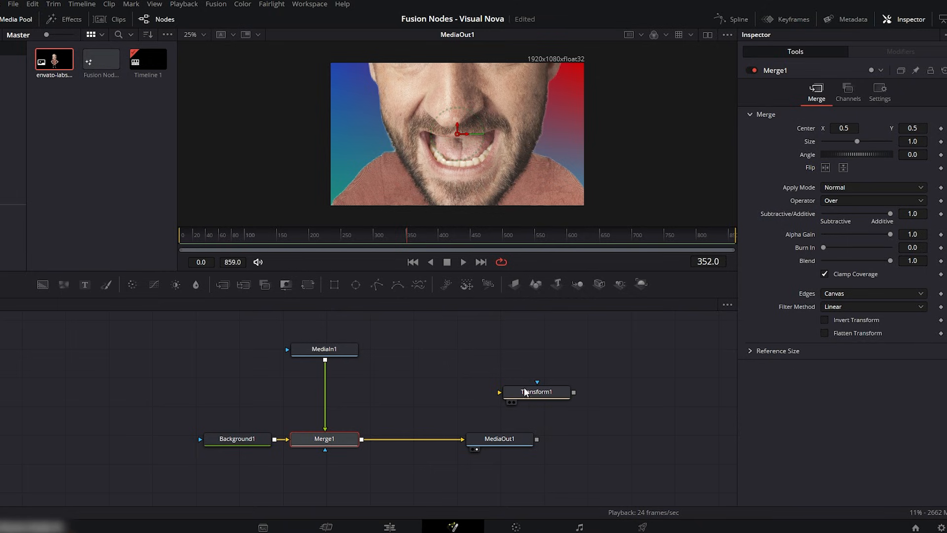
{"action": "left_click_drag", "start_coordinate": [530, 392], "coordinate": [325, 393]}
{"action": "left_click", "coordinate": [324, 390]}
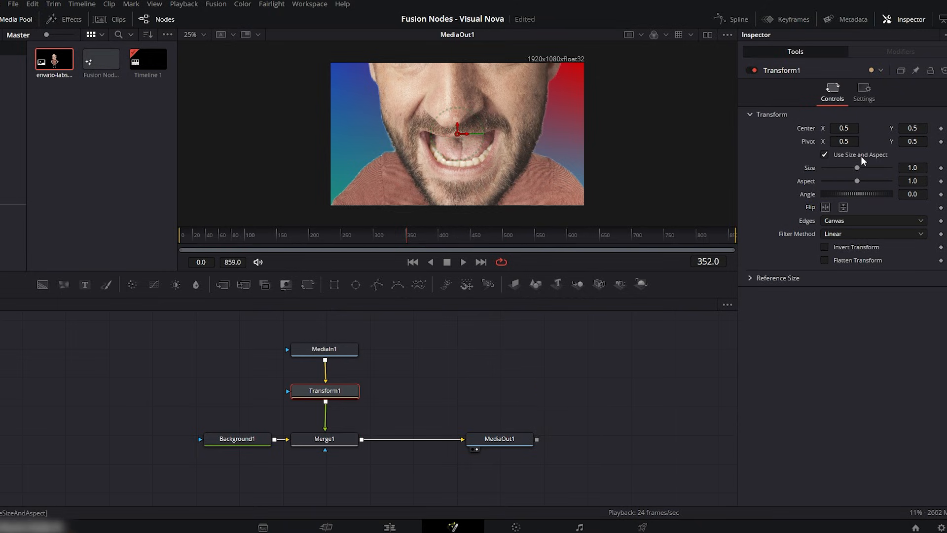
- Set Transform1's size to 0.186 and its center Y to 0.516, and try stretching its aspect to 1.38
{"action": "left_click_drag", "start_coordinate": [916, 168], "coordinate": [866, 168]}
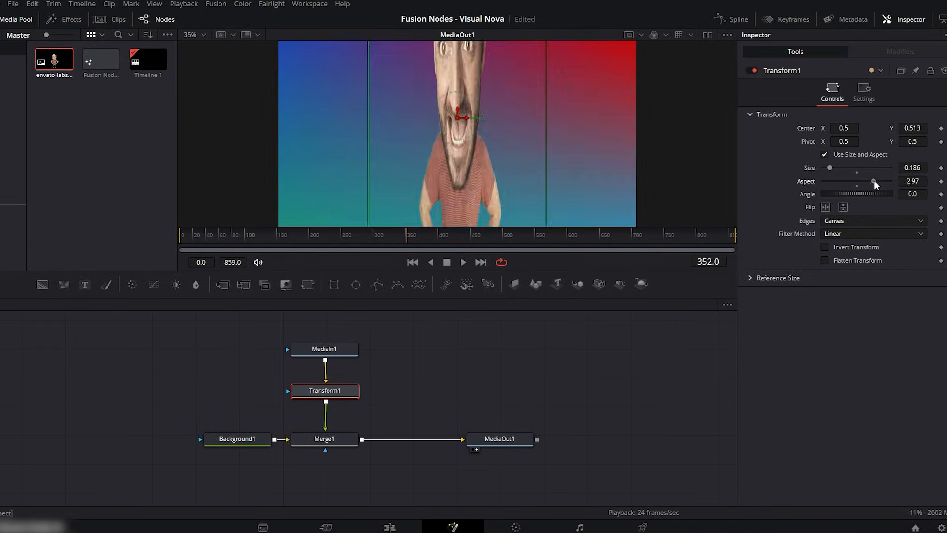
{"action": "left_click_drag", "start_coordinate": [875, 181], "coordinate": [861, 180]}
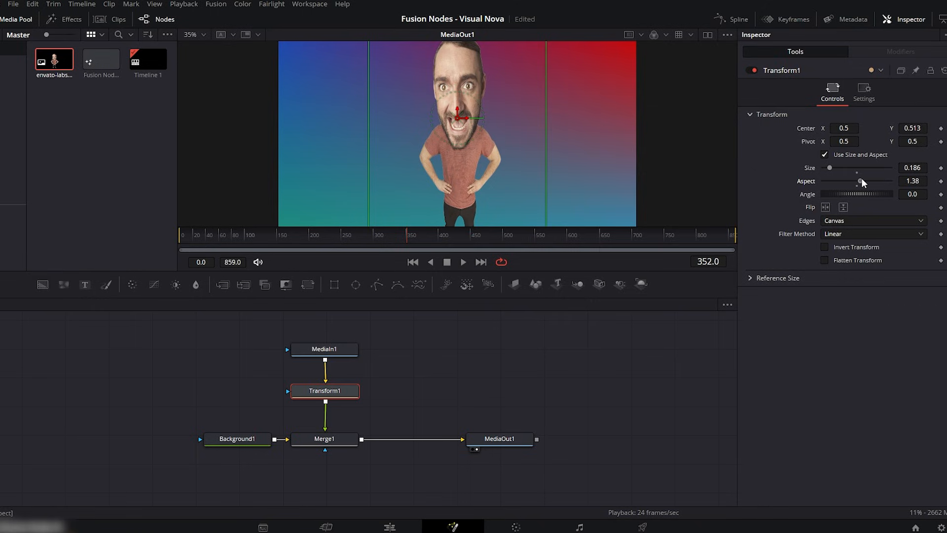
{"action": "scroll", "coordinate": [231, 74], "scroll_direction": "down", "scroll_amount": 1}
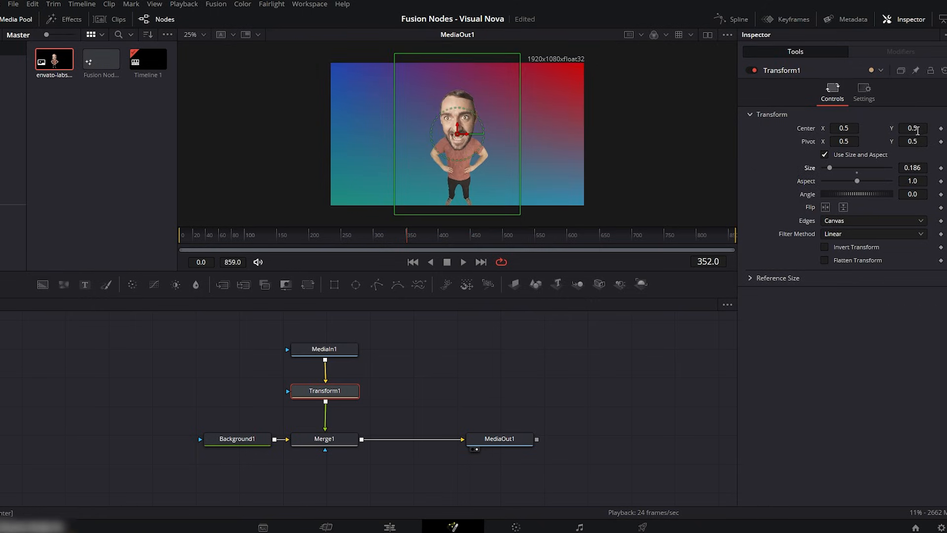
{"action": "mouse_move", "coordinate": [917, 131]}
{"action": "left_mouse_down"}
{"action": "mouse_move", "coordinate": [925, 130]}
{"action": "mouse_move", "coordinate": [917, 130]}
{"action": "left_mouse_up"}
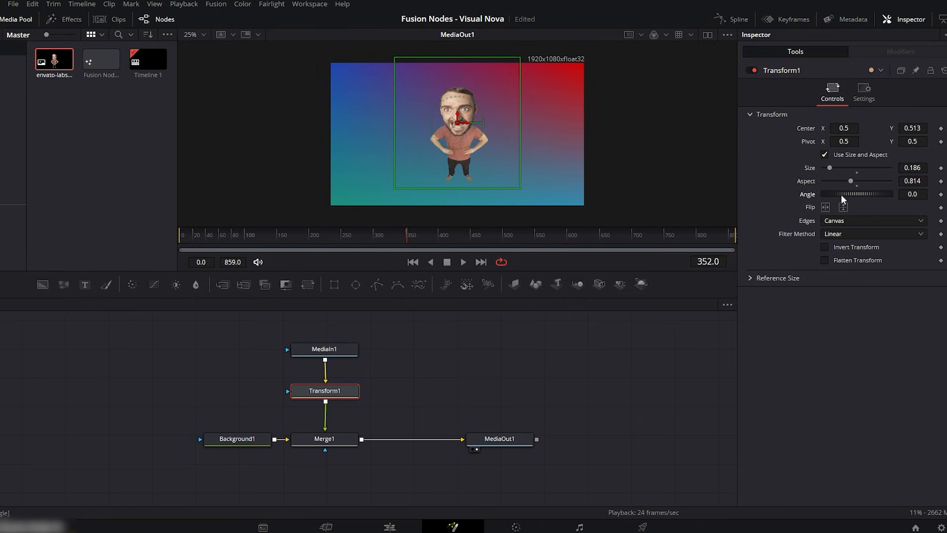
- Set Transform1's angle to 90 degrees and shift its on-screen center toward the left side of the gradient
{"action": "left_click_drag", "start_coordinate": [841, 195], "coordinate": [859, 193]}
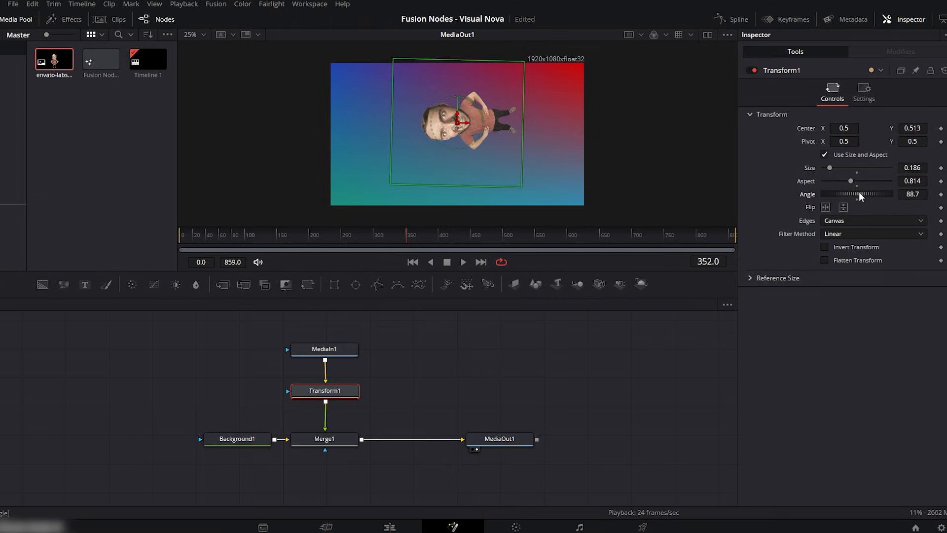
{"action": "left_click", "coordinate": [911, 194]}
{"action": "type", "text": "90"}
{"action": "key", "text": "Tab"}
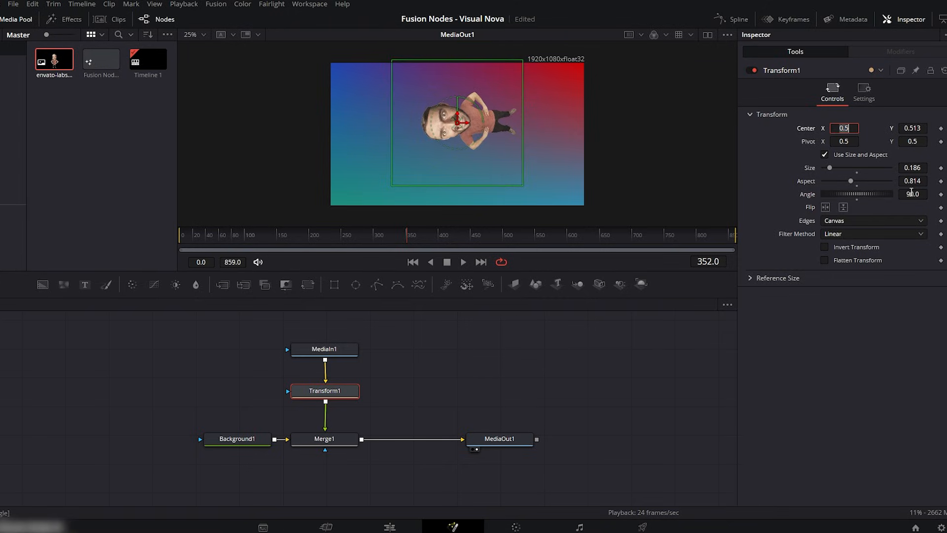
{"action": "left_click_drag", "start_coordinate": [457, 122], "coordinate": [374, 138]}
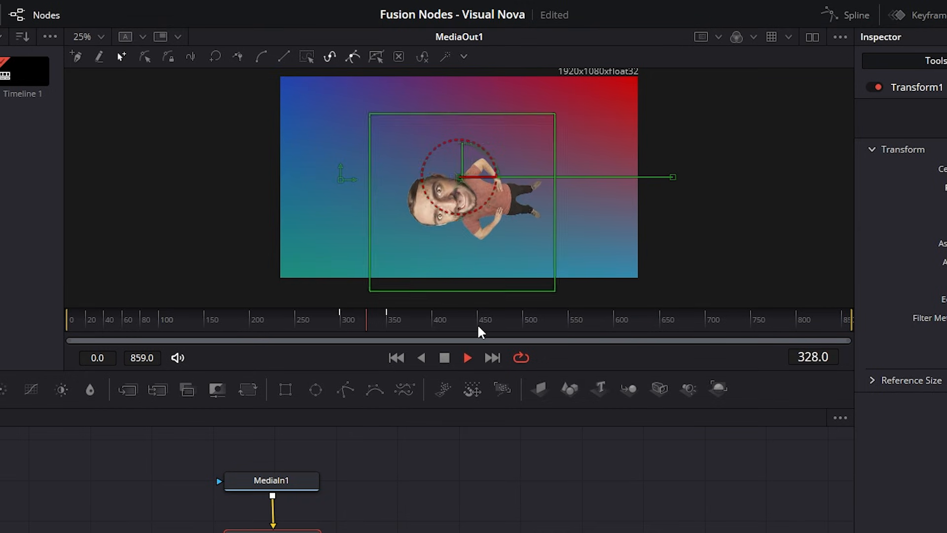
- Play back the Transform1 animation from around frame 300
{"action": "key", "text": "space"}
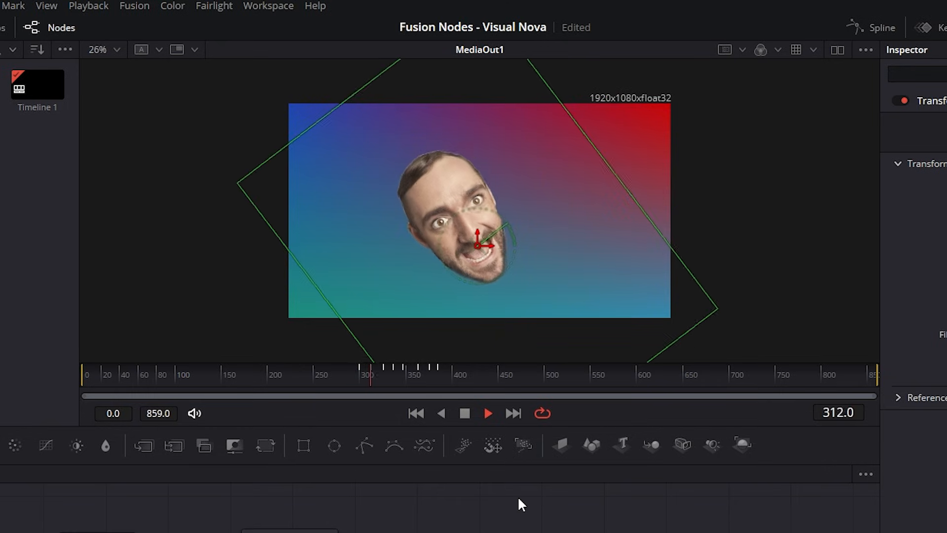
{"action": "left_click", "coordinate": [513, 530]}
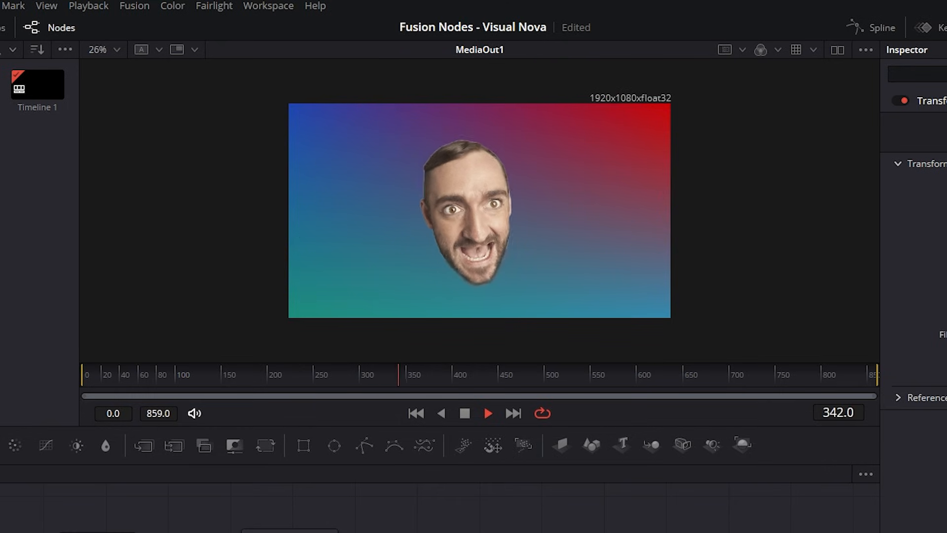
- Trace a polygon mask along the man's jaw and around his bent lower arm at frame 285
{"action": "left_click", "coordinate": [461, 216]}
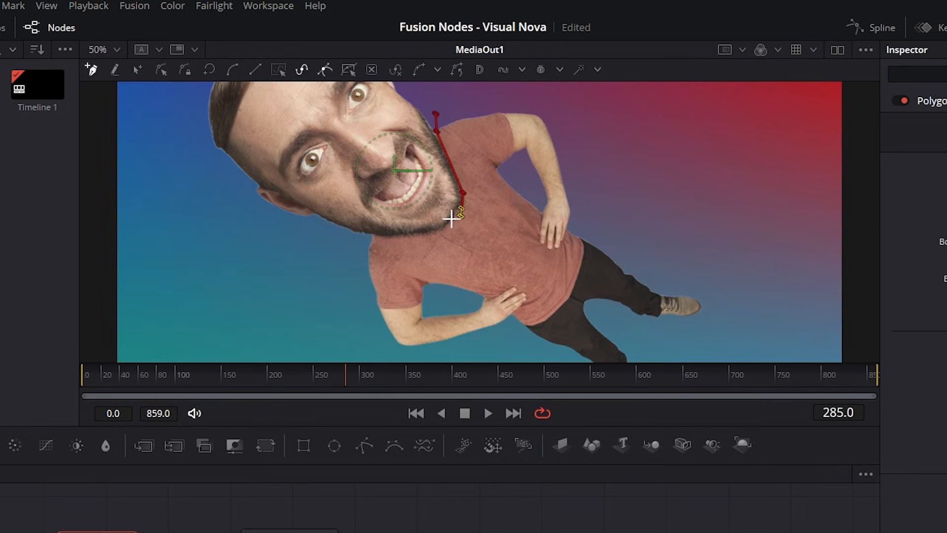
{"action": "left_click", "coordinate": [441, 232]}
{"action": "left_click", "coordinate": [398, 235]}
{"action": "left_click", "coordinate": [369, 235]}
{"action": "left_click", "coordinate": [357, 288]}
{"action": "left_click", "coordinate": [388, 351]}
{"action": "left_click", "coordinate": [450, 357]}
{"action": "left_click", "coordinate": [496, 350]}
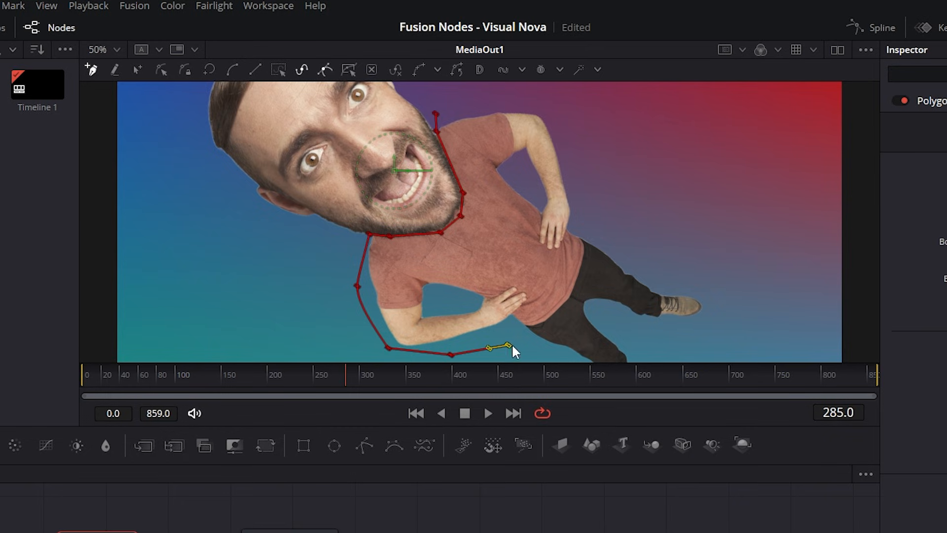
{"action": "scroll", "coordinate": [516, 344], "scroll_direction": "down", "scroll_amount": 2}
{"action": "scroll", "coordinate": [575, 350], "scroll_direction": "down", "scroll_amount": 1}
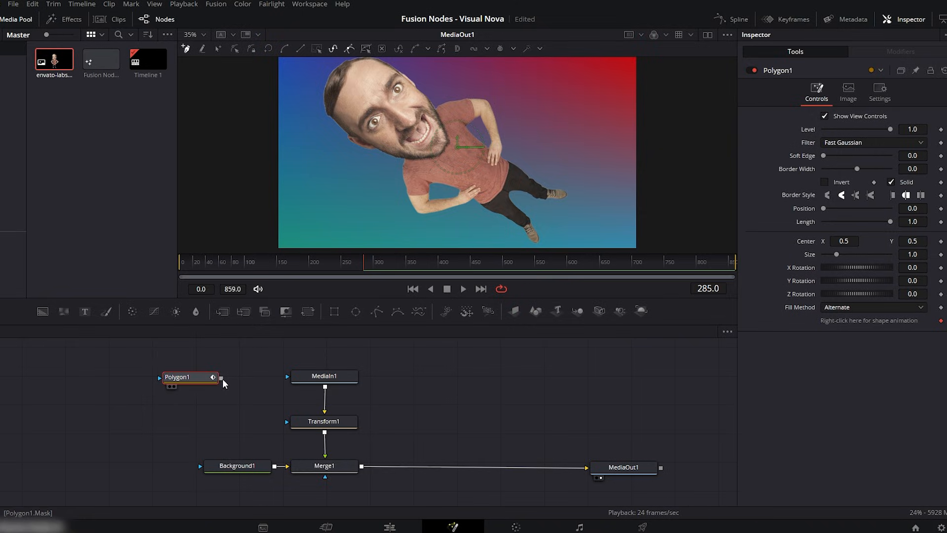
- Connect Polygon1 to MediaIn1 as its mask and invert the mask
{"action": "left_click_drag", "start_coordinate": [221, 378], "coordinate": [295, 377]}
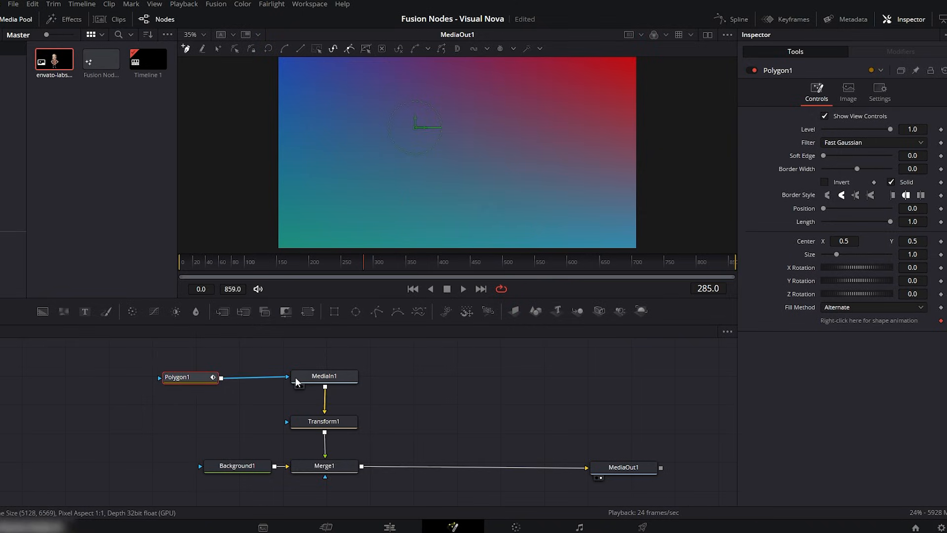
{"action": "left_click_drag", "start_coordinate": [192, 381], "coordinate": [194, 374]}
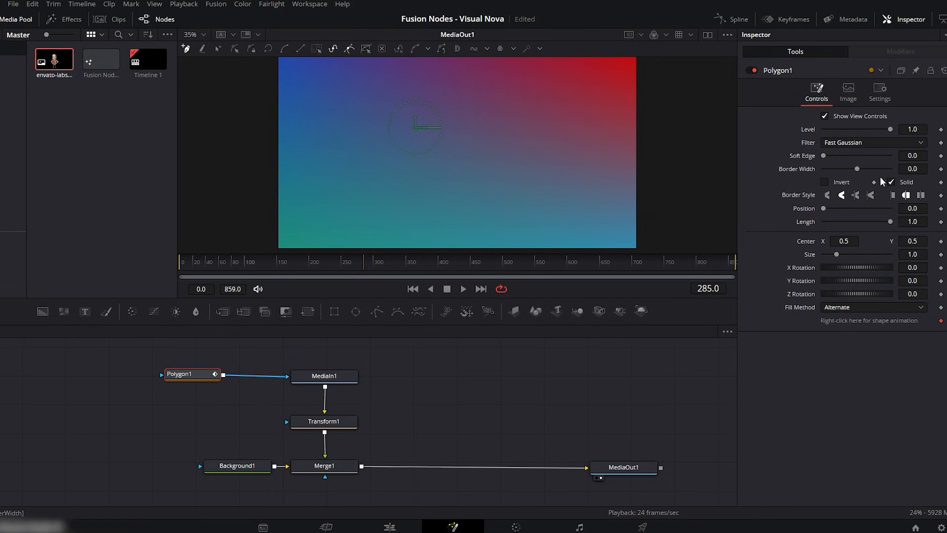
{"action": "left_click", "coordinate": [827, 184]}
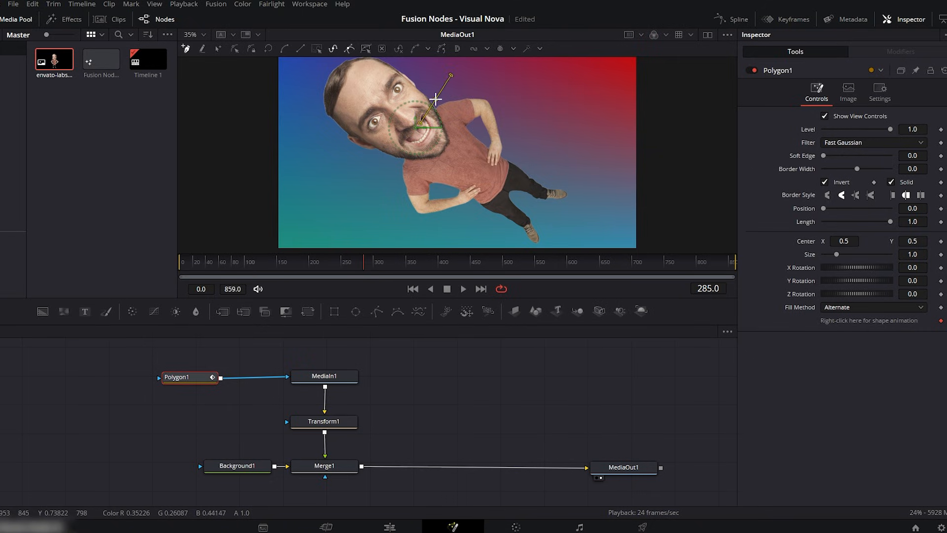
- Trace a closed polygon mask from the jaw around the arms, torso and legs, leaving the head outside it
{"action": "scroll", "coordinate": [434, 106], "scroll_direction": "up", "scroll_amount": 1}
{"action": "left_click_drag", "start_coordinate": [427, 85], "coordinate": [427, 92]}
{"action": "left_click_drag", "start_coordinate": [445, 142], "coordinate": [444, 151]}
{"action": "left_click", "coordinate": [389, 171]}
{"action": "left_click", "coordinate": [366, 204]}
{"action": "scroll", "coordinate": [444, 248], "scroll_direction": "down", "scroll_amount": 1}
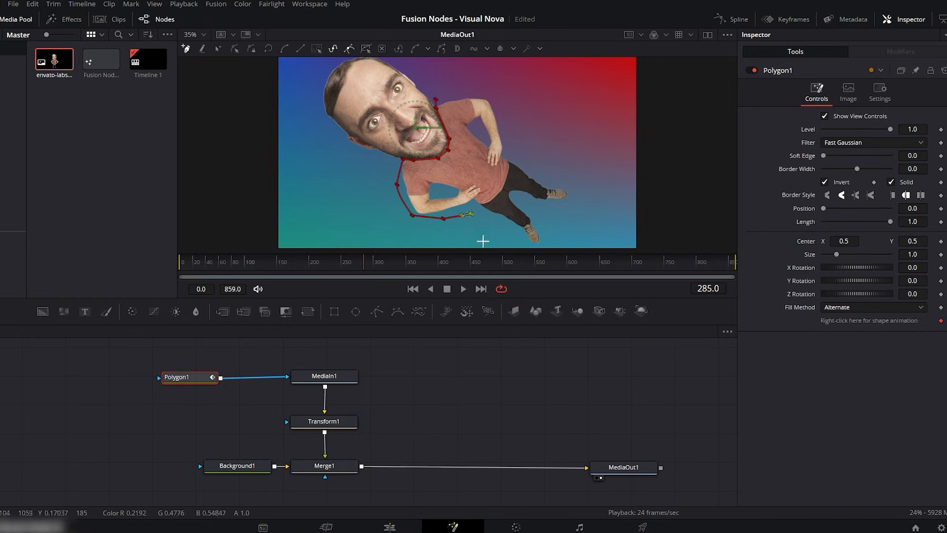
{"action": "left_click", "coordinate": [482, 242]}
{"action": "scroll", "coordinate": [481, 232], "scroll_direction": "down", "scroll_amount": 1}
{"action": "left_click", "coordinate": [503, 98]}
{"action": "left_click_drag", "start_coordinate": [461, 97], "coordinate": [453, 97]}
- Refine the polygon mask's points along the jaw and chin
{"action": "scroll", "coordinate": [439, 131], "scroll_direction": "up", "scroll_amount": 3}
{"action": "left_click", "coordinate": [419, 159]}
{"action": "left_click", "coordinate": [415, 179]}
{"action": "scroll", "coordinate": [458, 181], "scroll_direction": "down", "scroll_amount": 1}
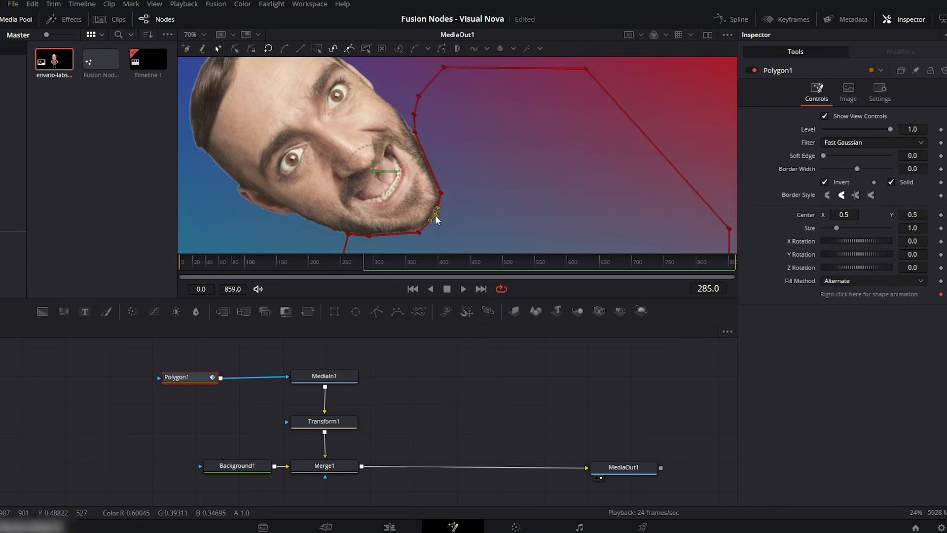
{"action": "key", "text": "ctrl+f"}
{"action": "left_click", "coordinate": [510, 379]}
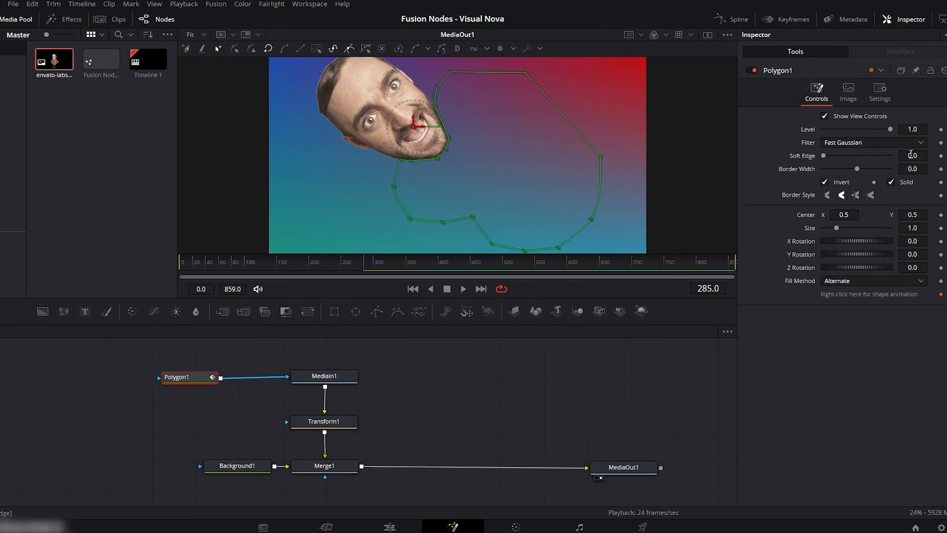
- Set Polygon1's soft edge to 0.0124 and its border width to 0.0033
{"action": "left_click_drag", "start_coordinate": [913, 156], "coordinate": [919, 155]}
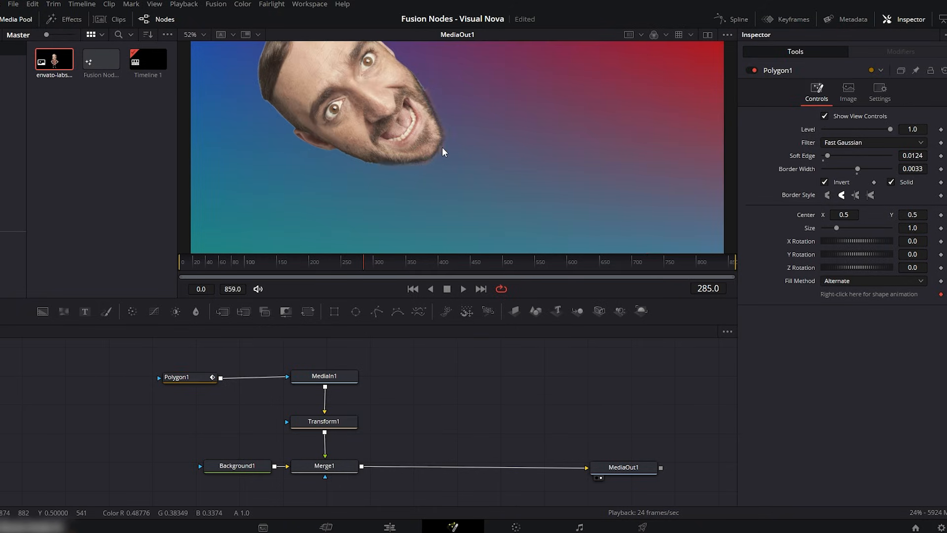
{"action": "scroll", "coordinate": [466, 167], "scroll_direction": "up", "scroll_amount": 3}
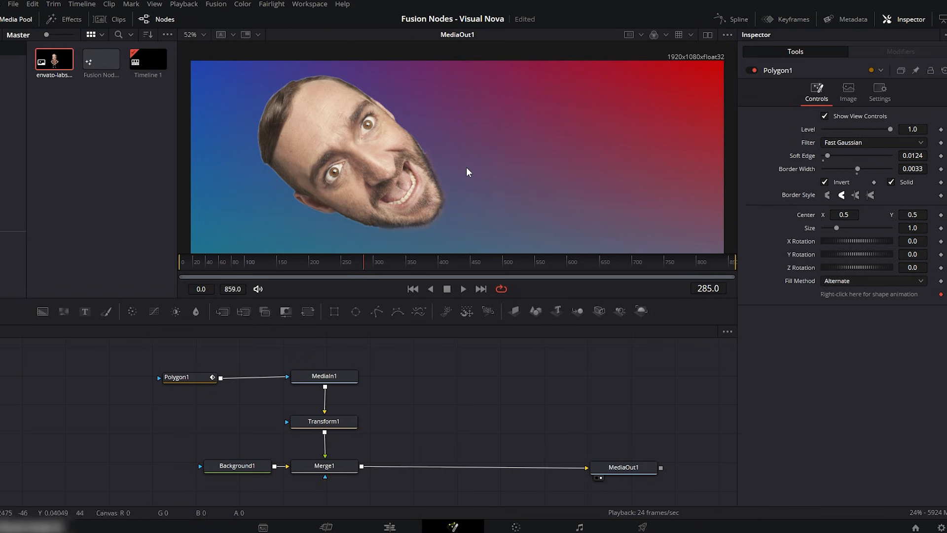
- Try a wider border on Polygon1, undo it, and turn the mask's inversion off and on again to compare
{"action": "left_click", "coordinate": [189, 378]}
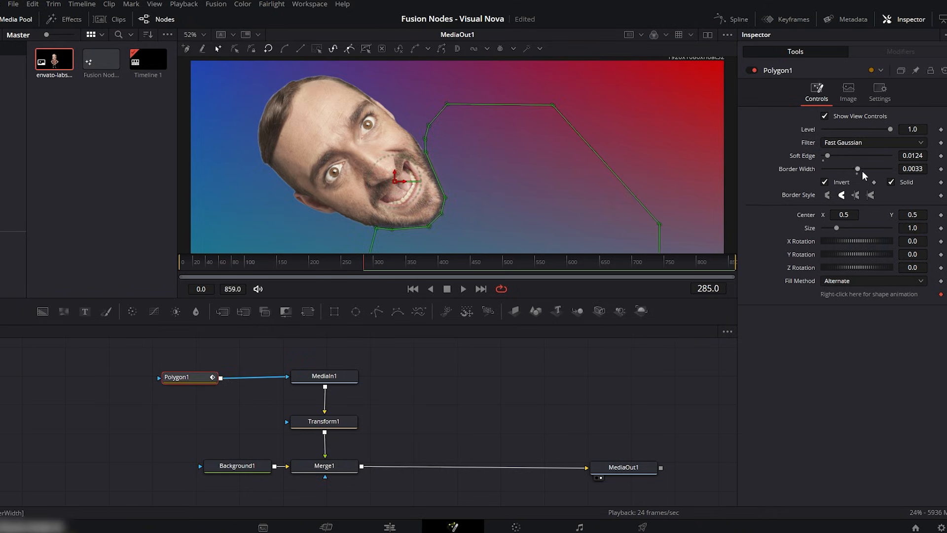
{"action": "left_click_drag", "start_coordinate": [858, 167], "coordinate": [870, 162]}
{"action": "key", "text": "ctrl+z"}
{"action": "left_click", "coordinate": [825, 182]}
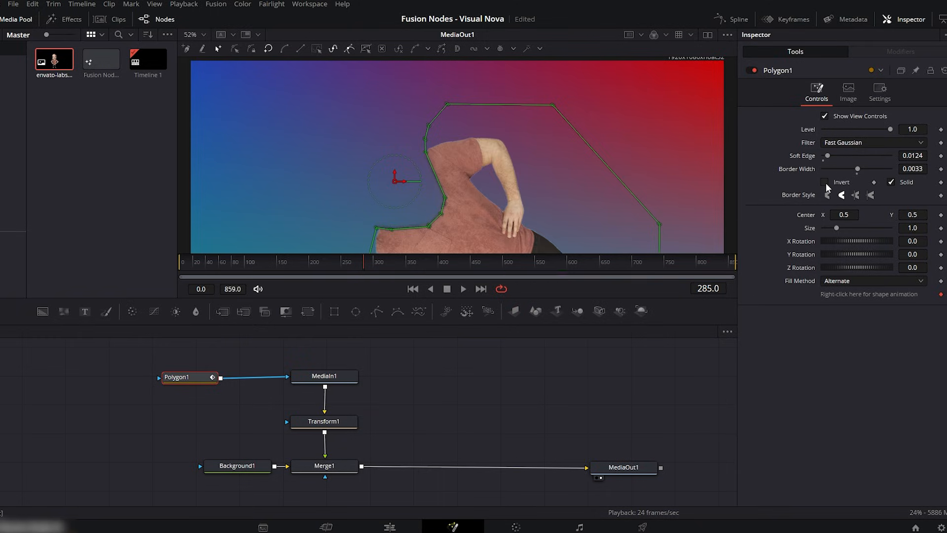
{"action": "scroll", "coordinate": [626, 153], "scroll_direction": "down", "scroll_amount": 2}
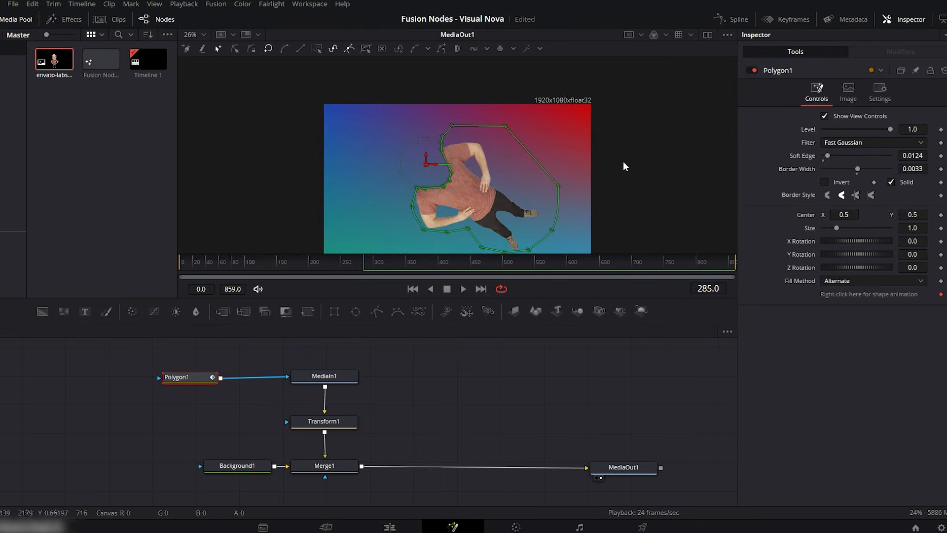
{"action": "left_click", "coordinate": [825, 182]}
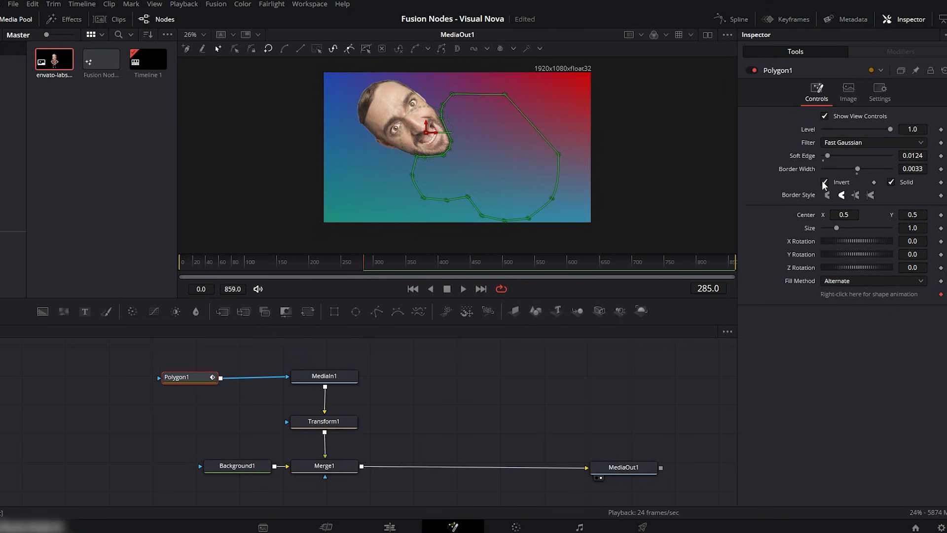
- Straighten and center the head by setting Transform1's angle to 2.6 and its center to X 0.498, Y 0.473
{"action": "left_click", "coordinate": [329, 427]}
{"action": "left_click_drag", "start_coordinate": [848, 194], "coordinate": [836, 189]}
{"action": "mouse_move", "coordinate": [908, 129]}
{"action": "left_mouse_down"}
{"action": "mouse_move", "coordinate": [920, 129]}
{"action": "mouse_move", "coordinate": [898, 130]}
{"action": "left_mouse_up"}
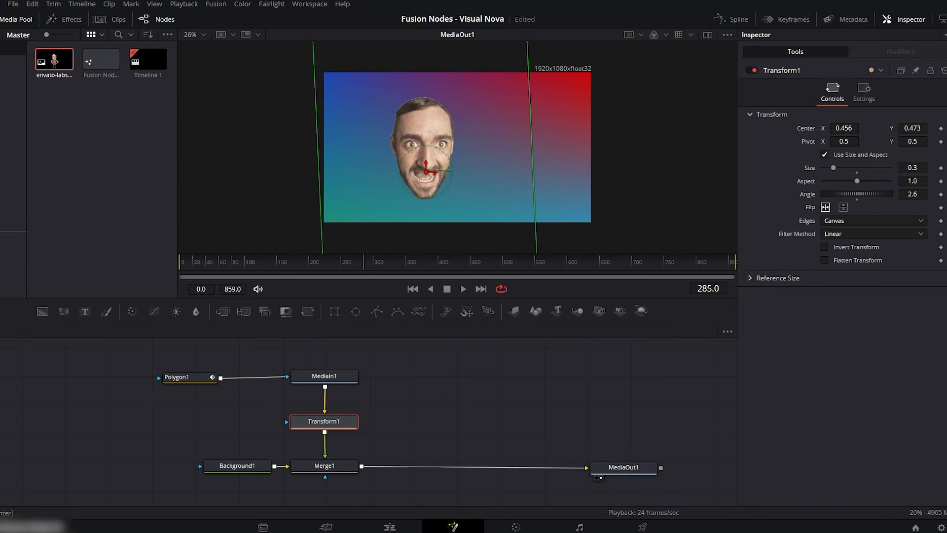
{"action": "left_click_drag", "start_coordinate": [839, 129], "coordinate": [848, 159]}
- Keyframe Transform1's angle from -41.8 at frame 300 to 39.1 at frame 313
{"action": "left_click", "coordinate": [373, 266]}
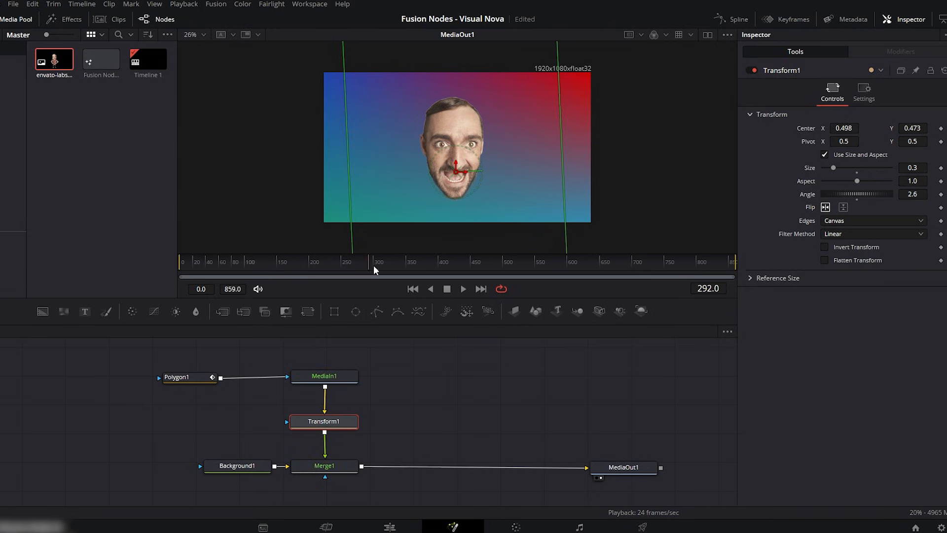
{"action": "left_click_drag", "start_coordinate": [865, 191], "coordinate": [855, 193]}
{"action": "left_click", "coordinate": [940, 194]}
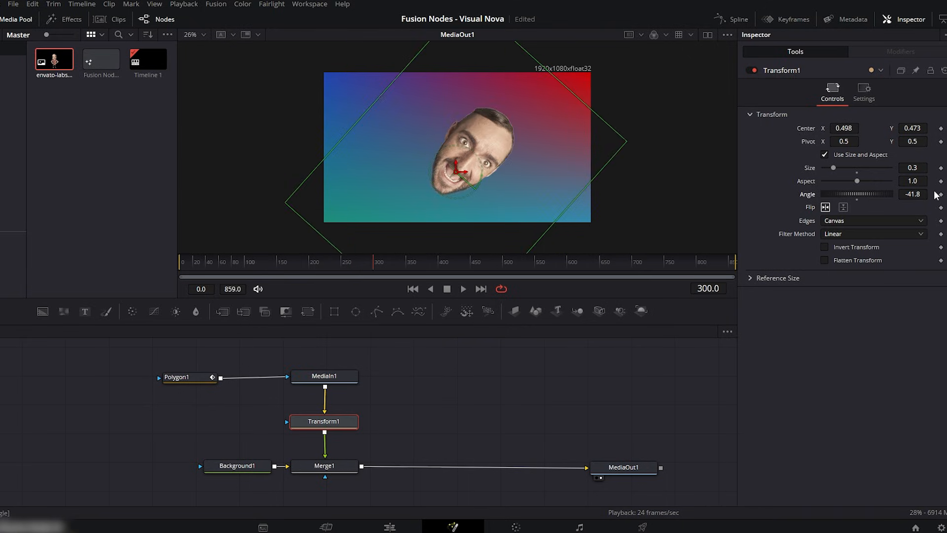
{"action": "left_click", "coordinate": [382, 263]}
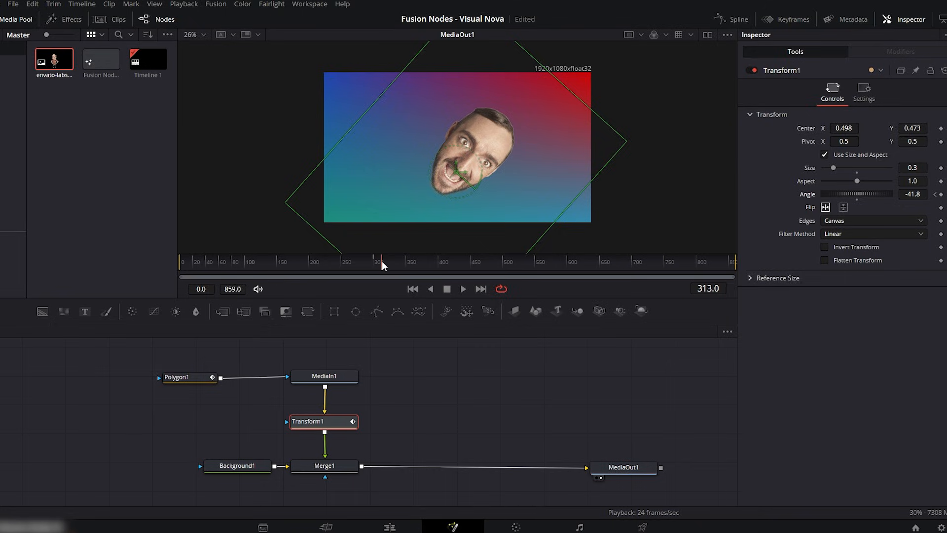
{"action": "left_click_drag", "start_coordinate": [857, 194], "coordinate": [874, 190]}
- Add further Transform1 angle keyframes from frame 326 to about frame 385, swinging the head alternately to each side
{"action": "left_click", "coordinate": [390, 261]}
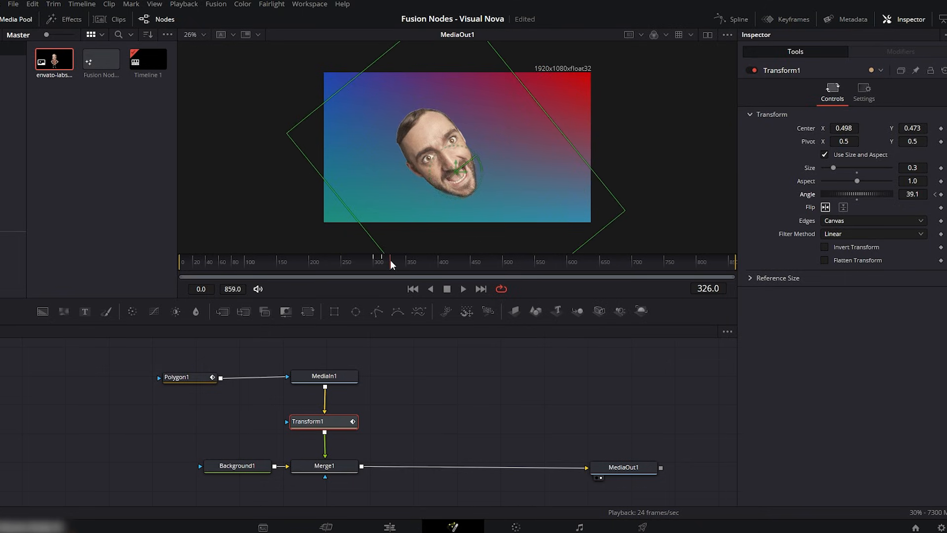
{"action": "left_click_drag", "start_coordinate": [851, 194], "coordinate": [874, 194]}
{"action": "left_click", "coordinate": [403, 262]}
{"action": "left_click", "coordinate": [414, 262]}
{"action": "left_click", "coordinate": [423, 263]}
{"action": "left_click", "coordinate": [428, 263]}
- Play back the head's swinging rotation from frame 300
{"action": "left_click", "coordinate": [373, 262]}
{"action": "key", "text": "space"}
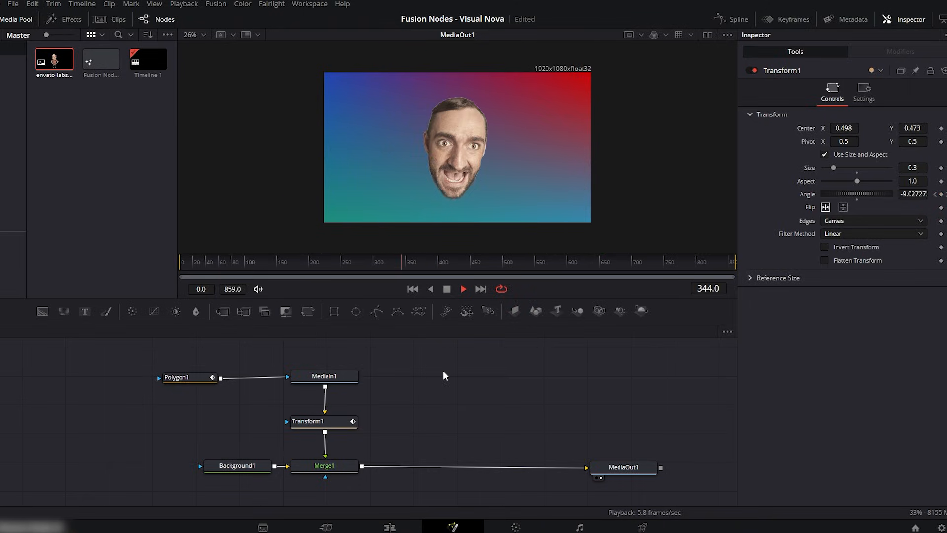
{"action": "mouse_move", "coordinate": [404, 262]}
{"action": "left_mouse_down"}
{"action": "mouse_move", "coordinate": [368, 263]}
{"action": "mouse_move", "coordinate": [388, 264]}
{"action": "left_mouse_up"}
- Smooth Transform1's angle keyframes in the Spline editor and close the editor
{"action": "left_click", "coordinate": [328, 421]}
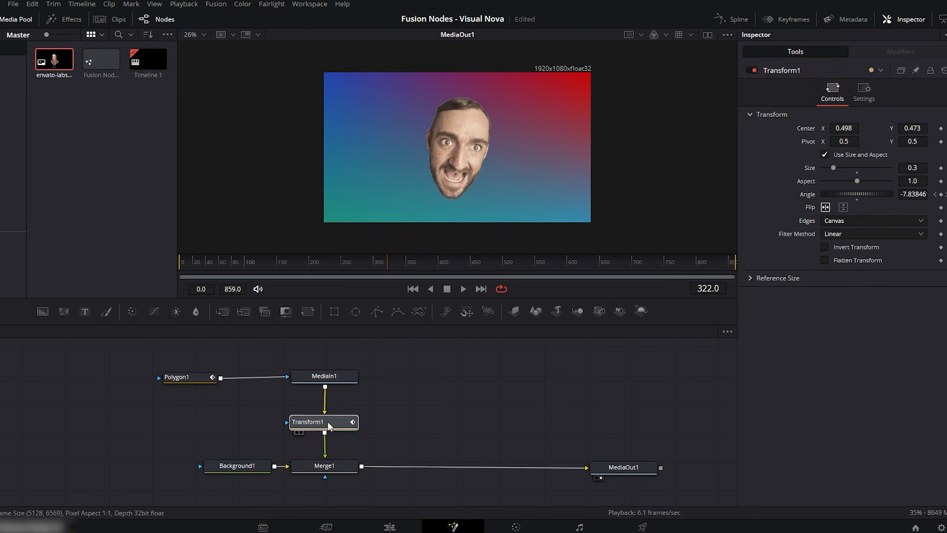
{"action": "left_click", "coordinate": [735, 19]}
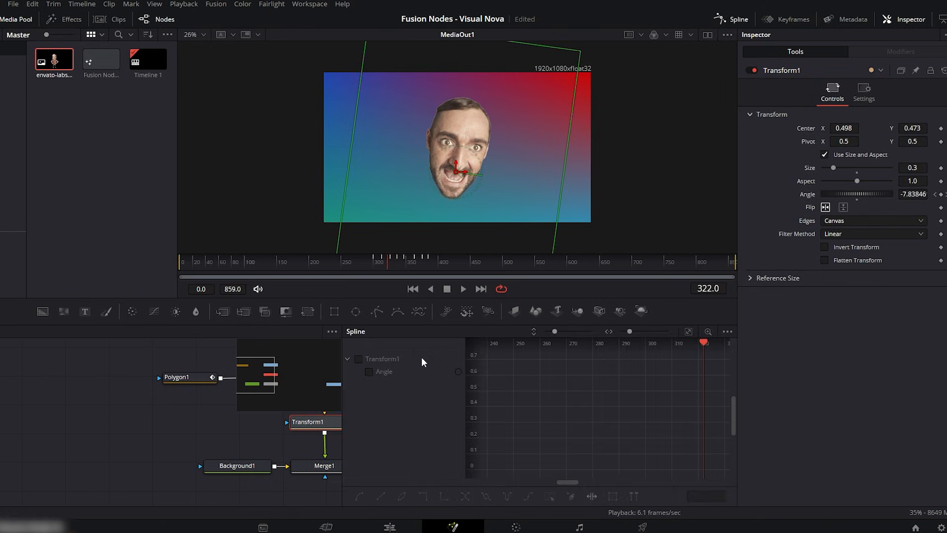
{"action": "left_click", "coordinate": [359, 359]}
{"action": "left_click", "coordinate": [685, 332]}
{"action": "left_click_drag", "start_coordinate": [514, 356], "coordinate": [708, 476]}
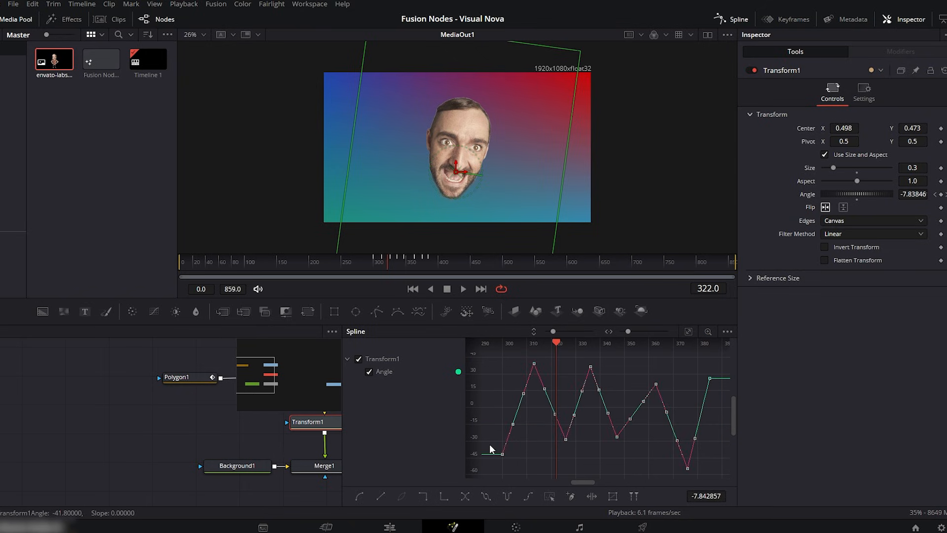
{"action": "key", "text": "shift+s"}
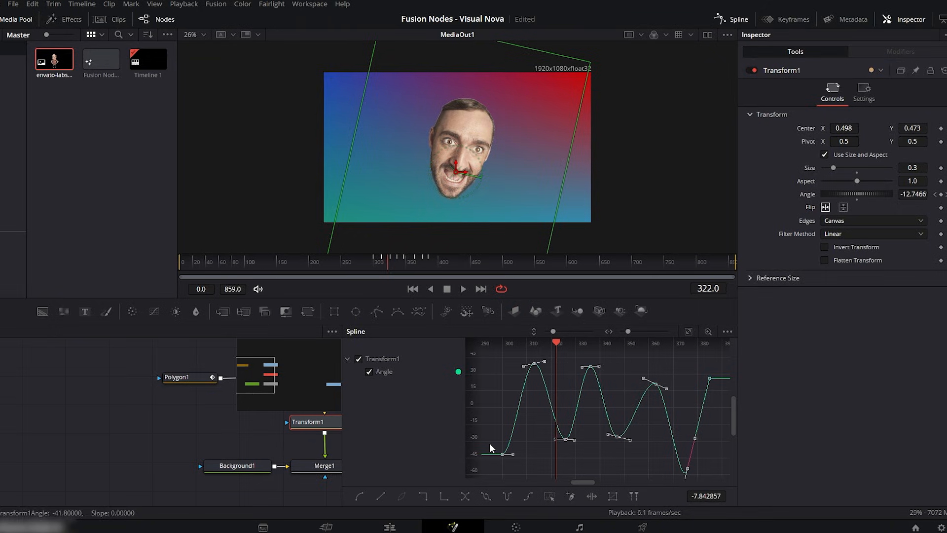
{"action": "left_click", "coordinate": [752, 26]}
- Play back the smoothed head rotation from frame 291
{"action": "left_click_drag", "start_coordinate": [389, 264], "coordinate": [368, 263]}
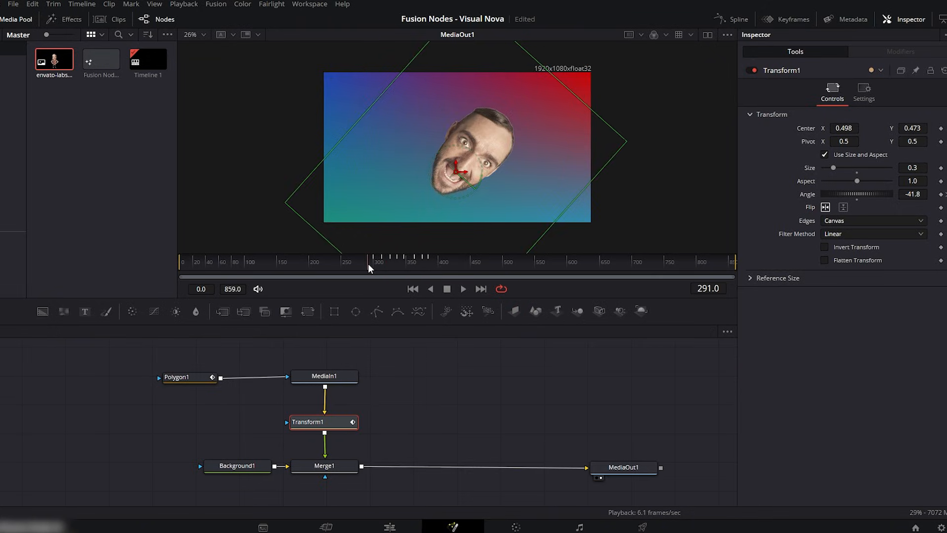
{"action": "key", "text": "space"}
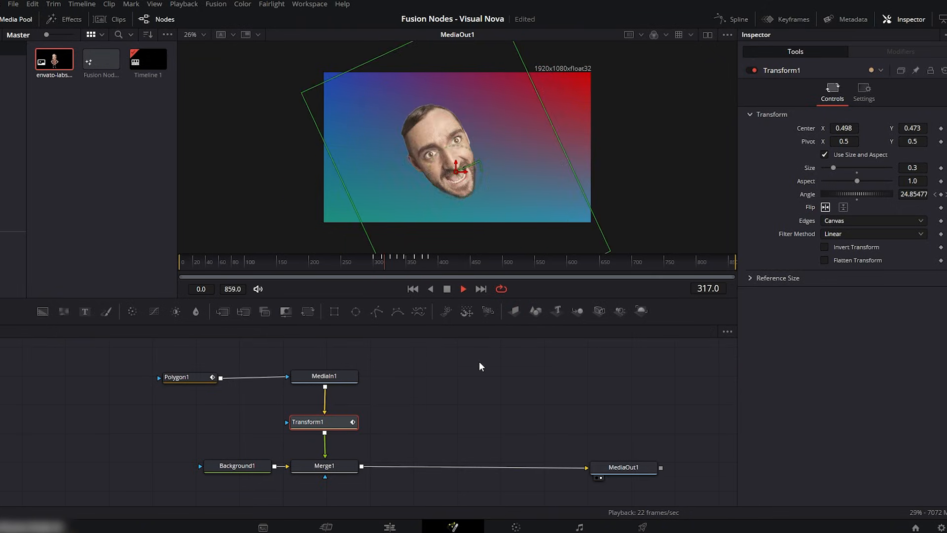
{"action": "left_click", "coordinate": [503, 374]}
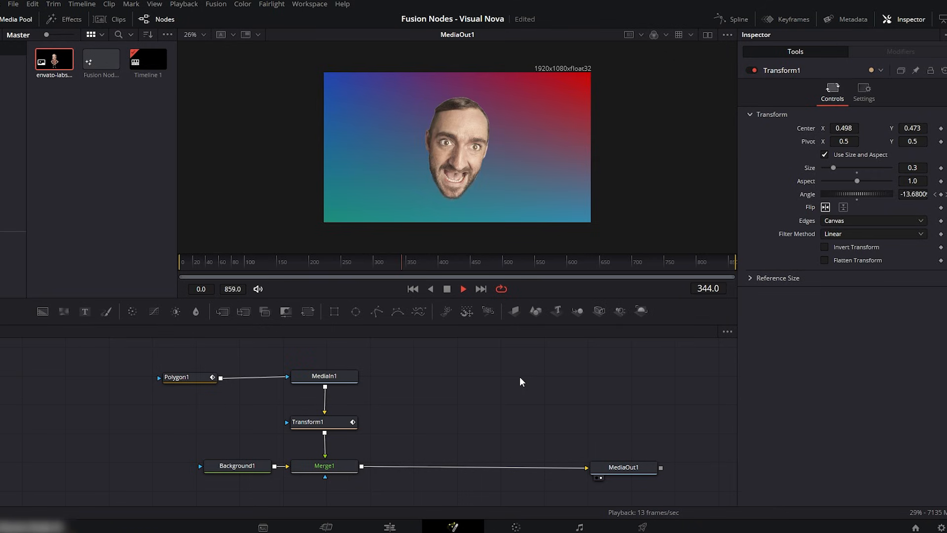